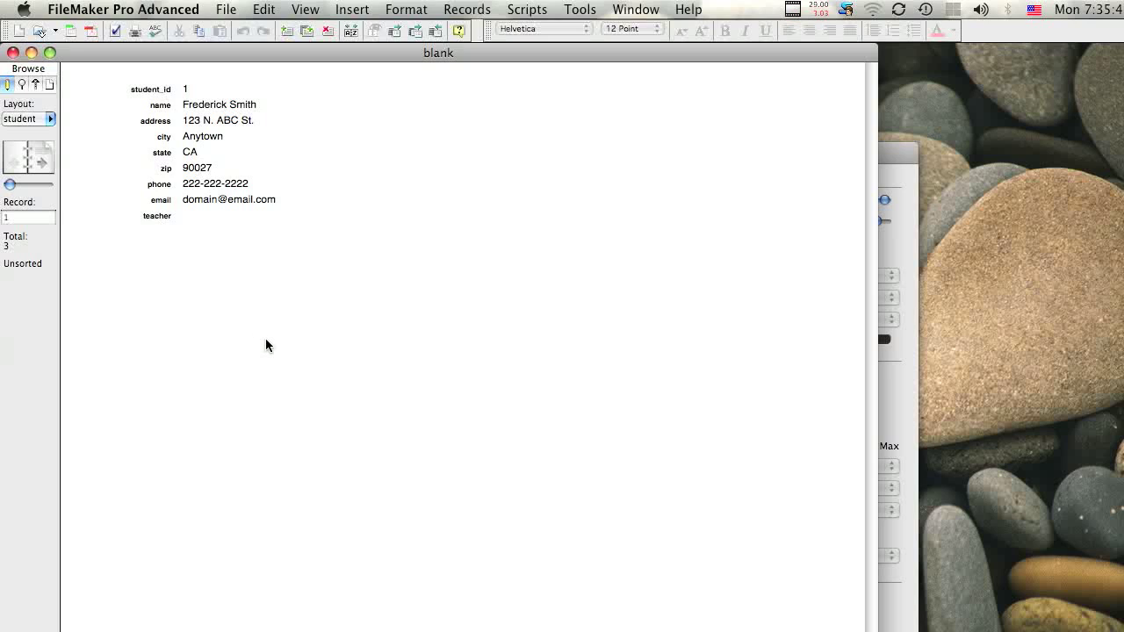
# Open the database definition and review the teacher and student tables and the student table's fields
pyautogui.press('super+shift+d')
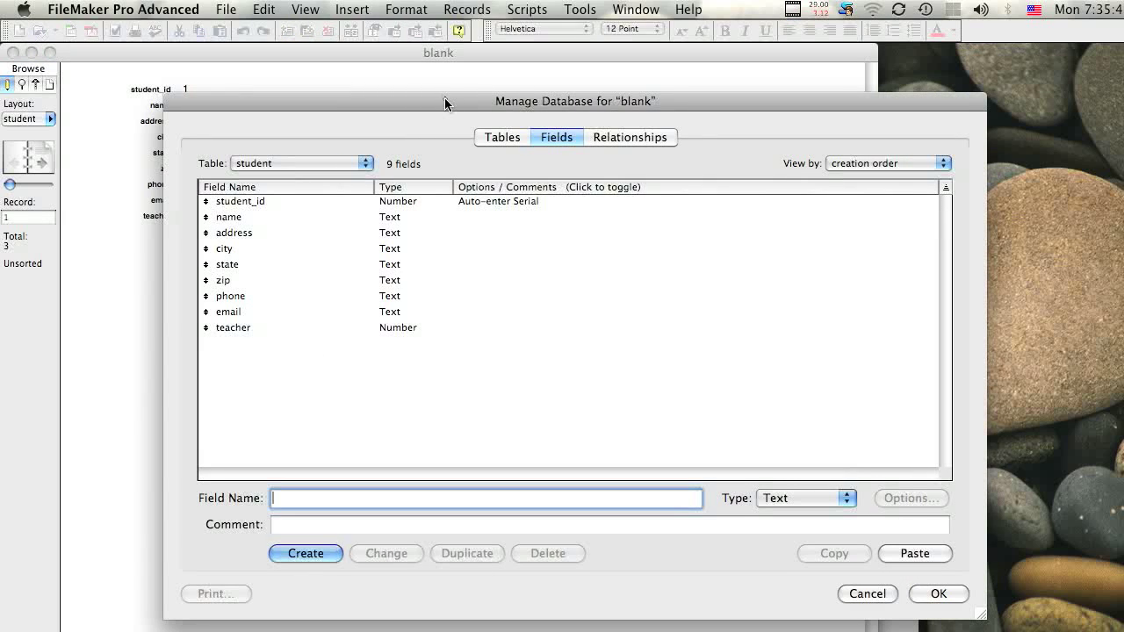
pyautogui.moveTo(458, 106); pyautogui.dragTo(444, 96)
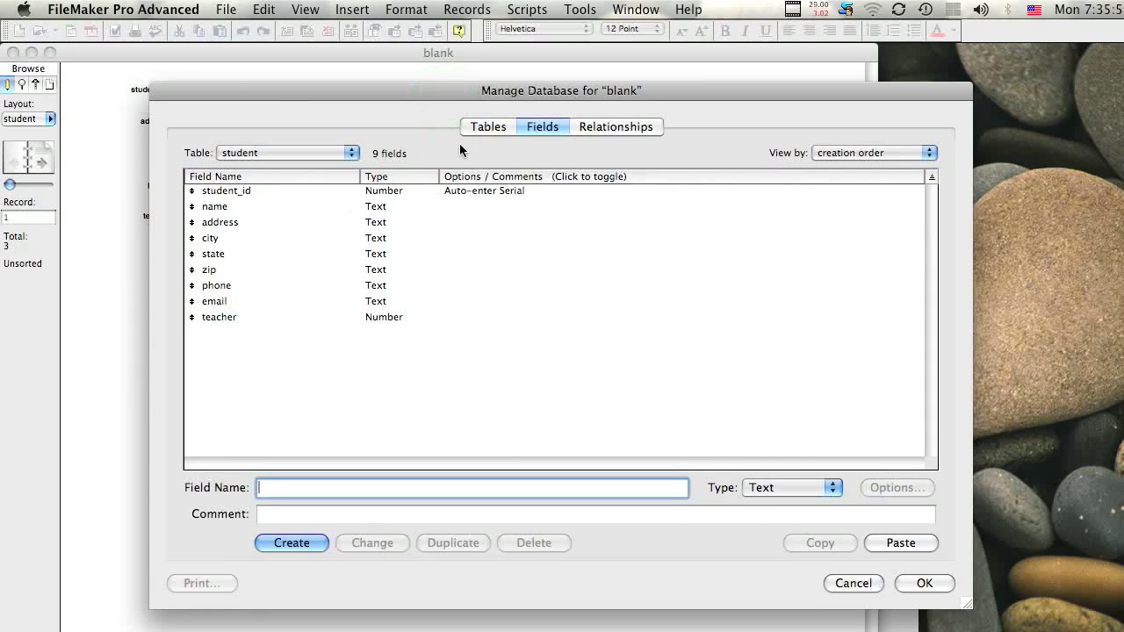
pyautogui.click(478, 129)
pyautogui.click(254, 211)
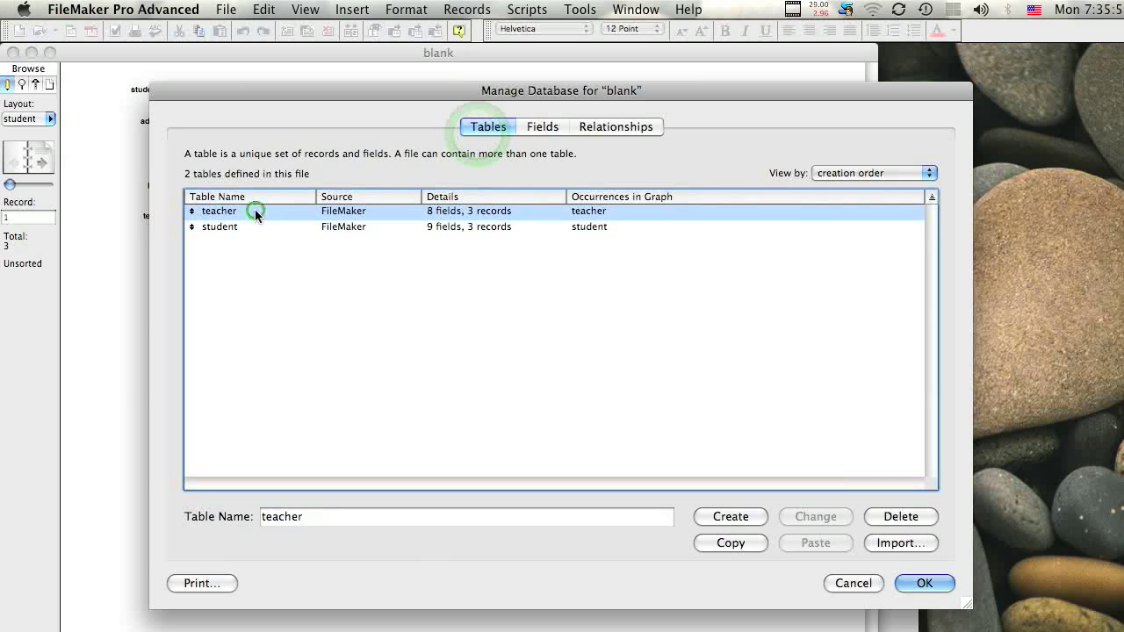
pyautogui.click(253, 226)
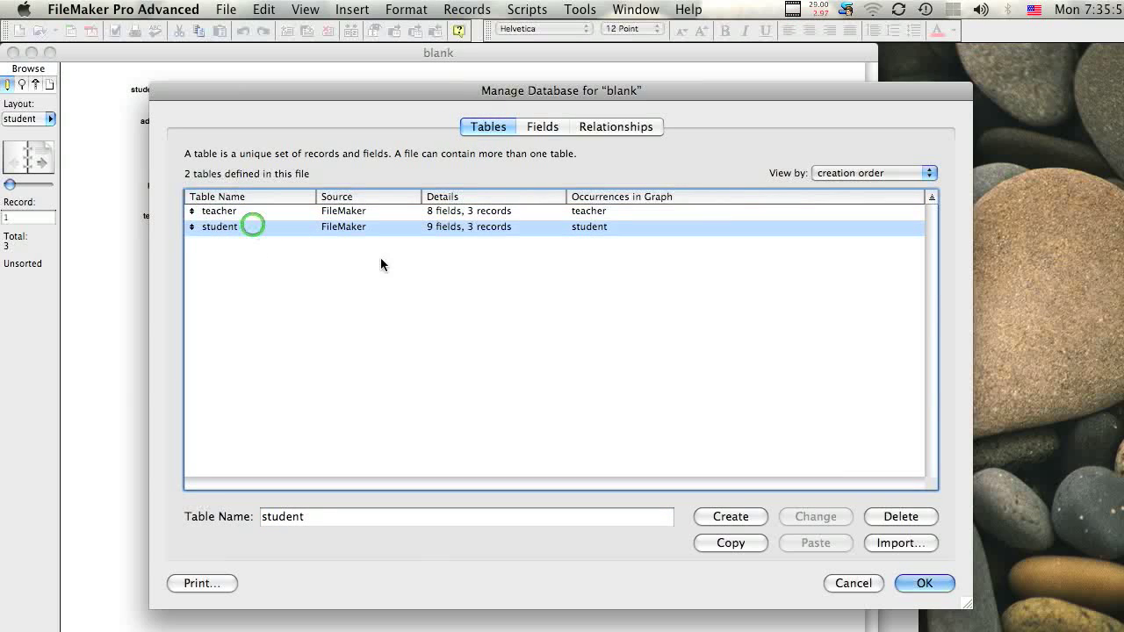
pyautogui.click(528, 129)
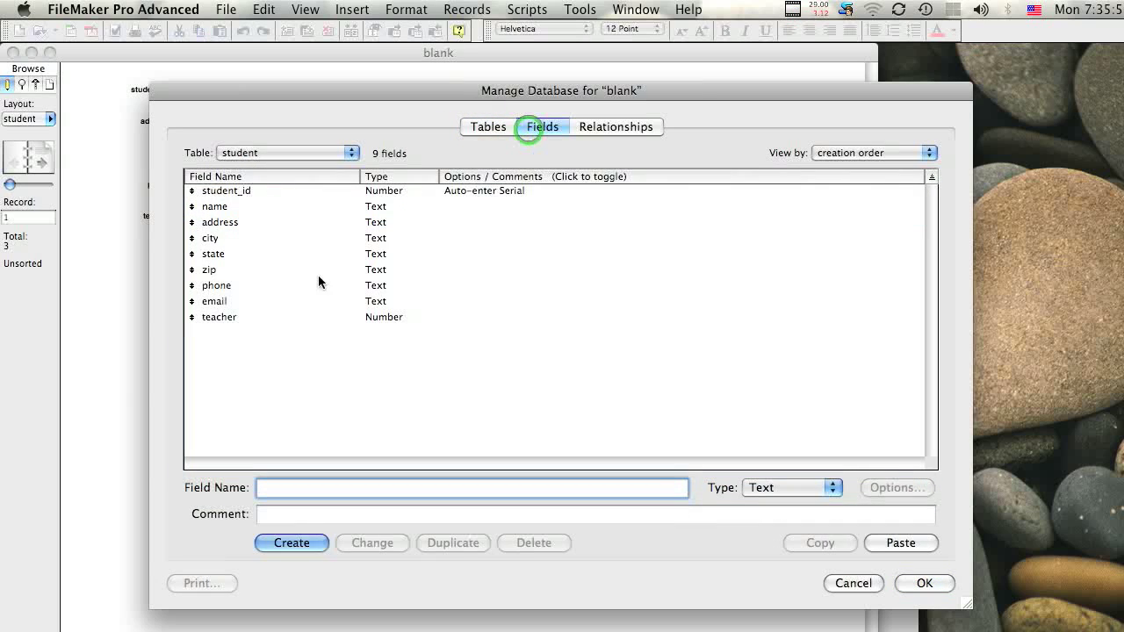
# In the relationships graph, move and enlarge the student table, relate its teacher field to teacher_id in the teacher table, and accept the changes
pyautogui.click(634, 132)
pyautogui.moveTo(439, 206); pyautogui.dragTo(494, 204)
pyautogui.moveTo(505, 290); pyautogui.dragTo(500, 388)
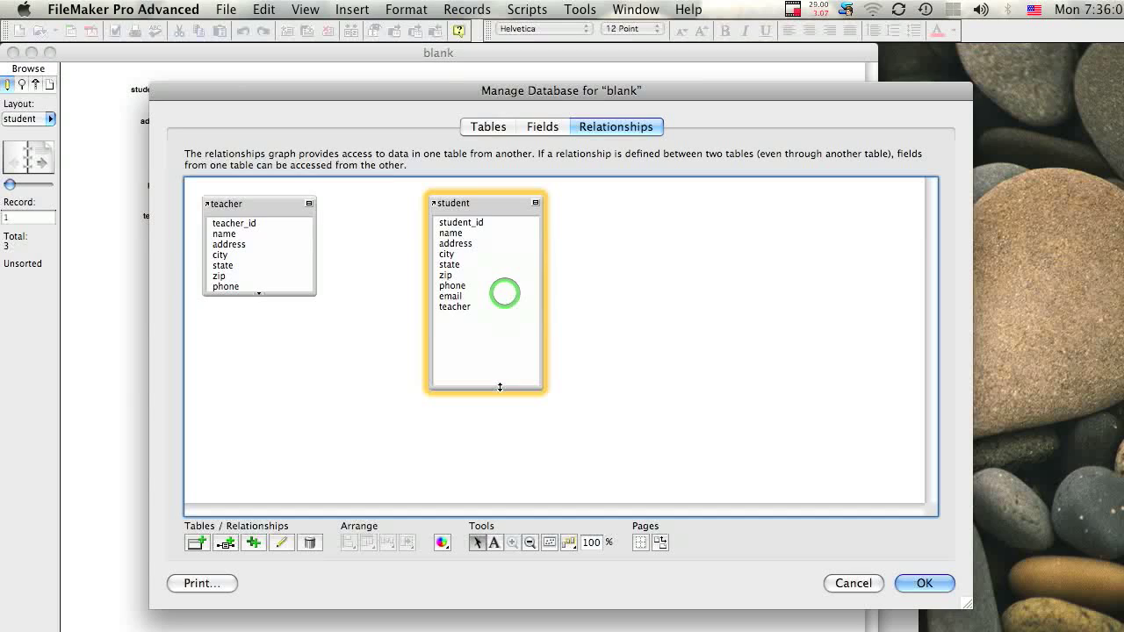
pyautogui.click(454, 308)
pyautogui.moveTo(454, 309); pyautogui.dragTo(279, 227)
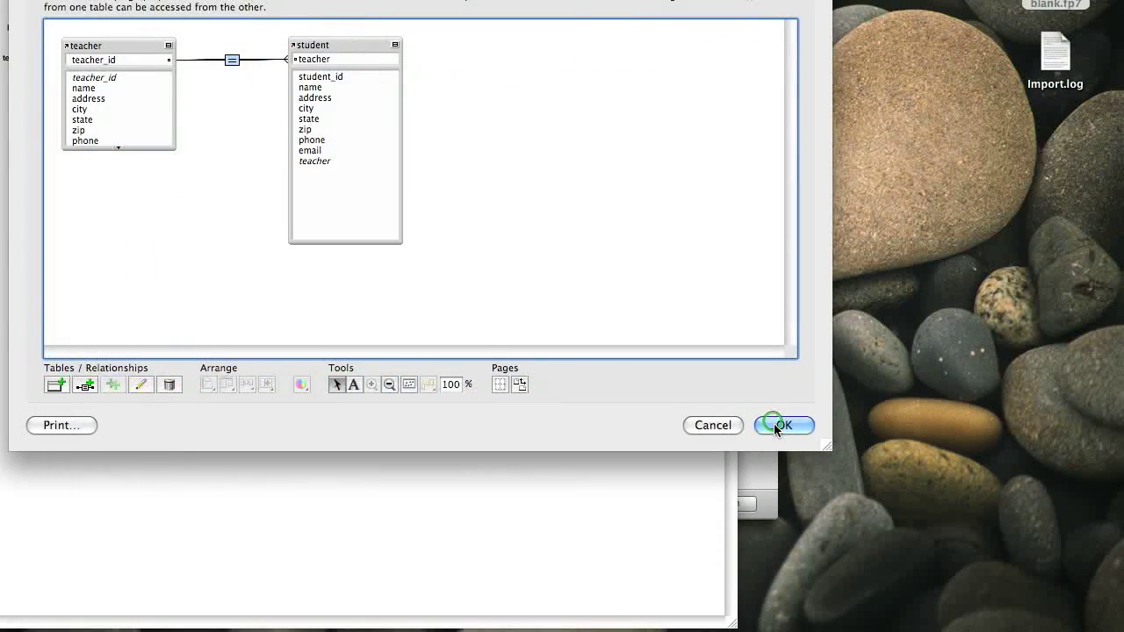
pyautogui.click(925, 583)
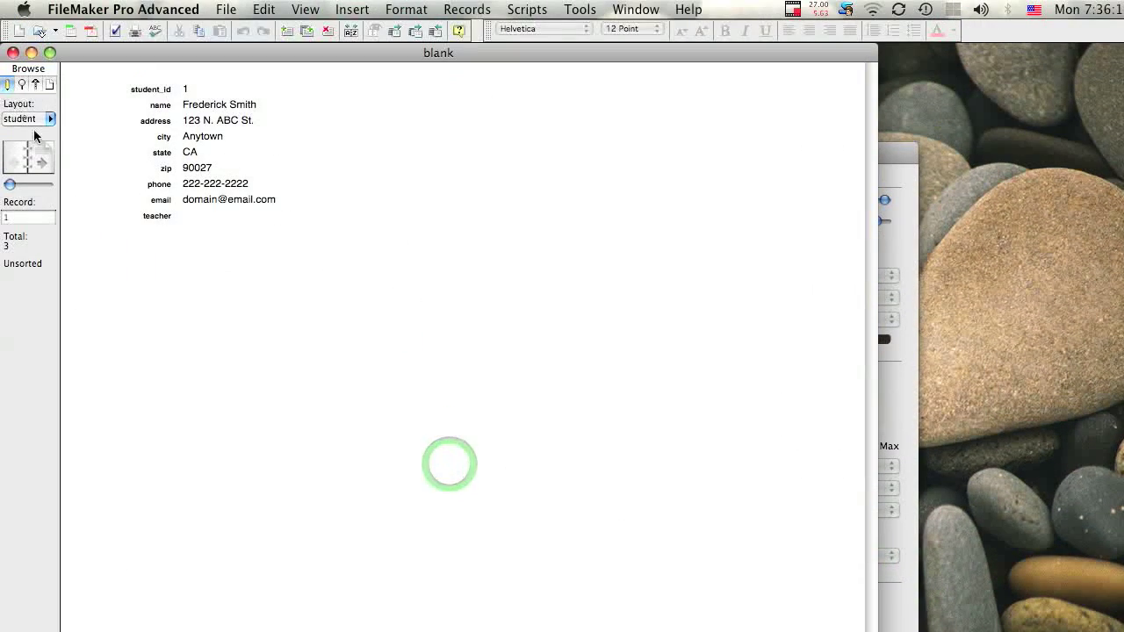
# Switch to the teacher layout and page back through its records to the first one
pyautogui.click(44, 118)
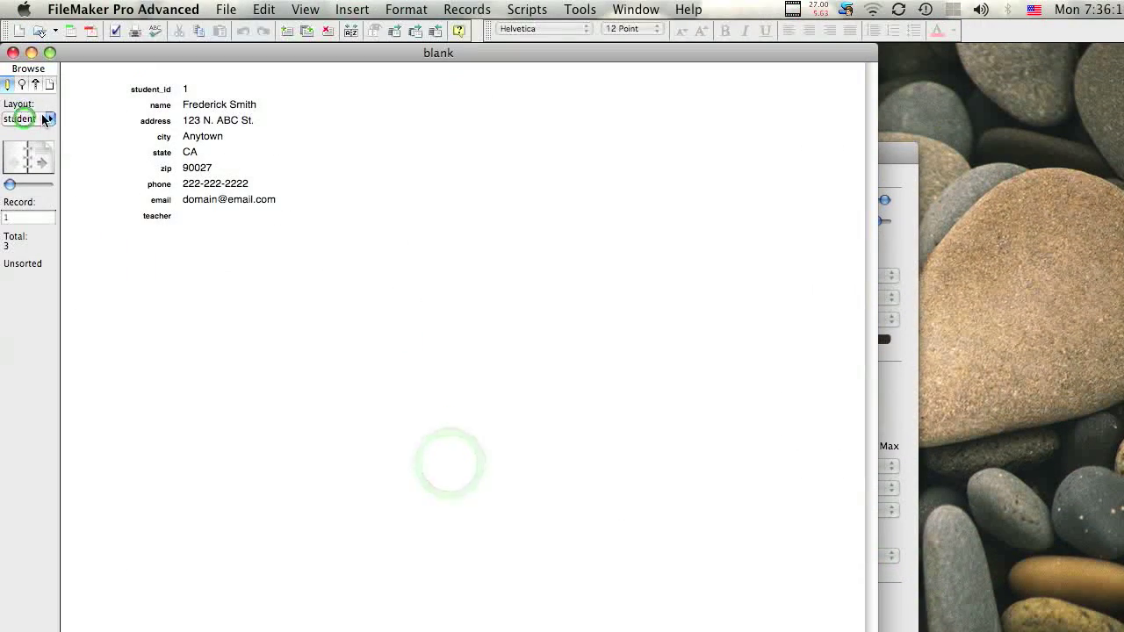
pyautogui.click(66, 112)
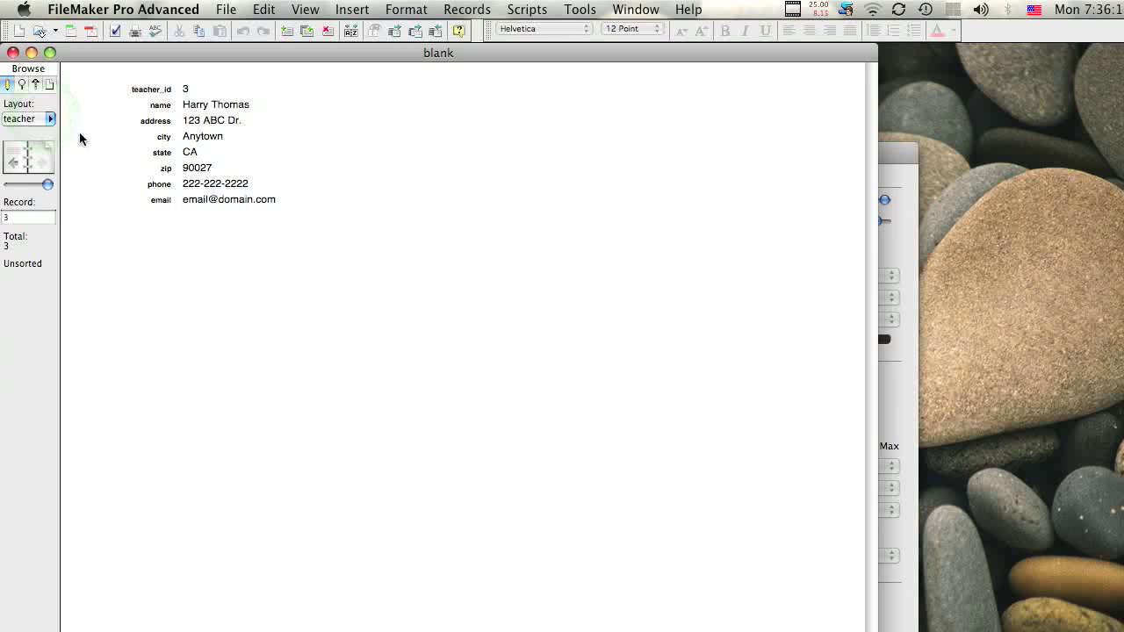
pyautogui.click(24, 165)
pyautogui.click(25, 164)
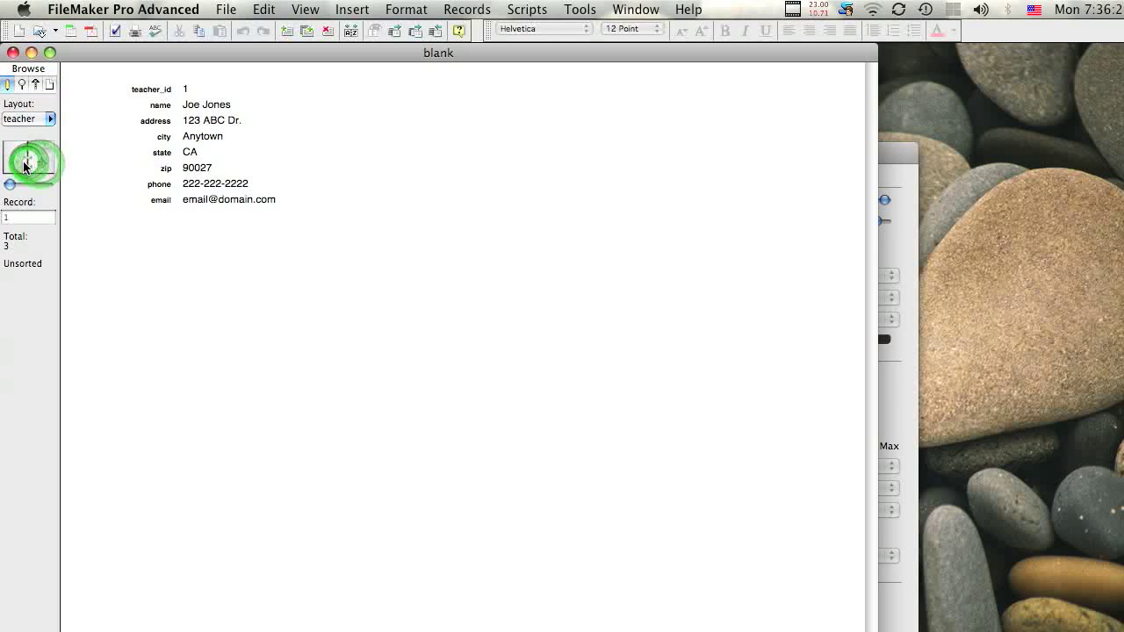
# Return to the student layout, page through its records and back to the first, and inspect its teacher field
pyautogui.click(49, 118)
pyautogui.click(88, 130)
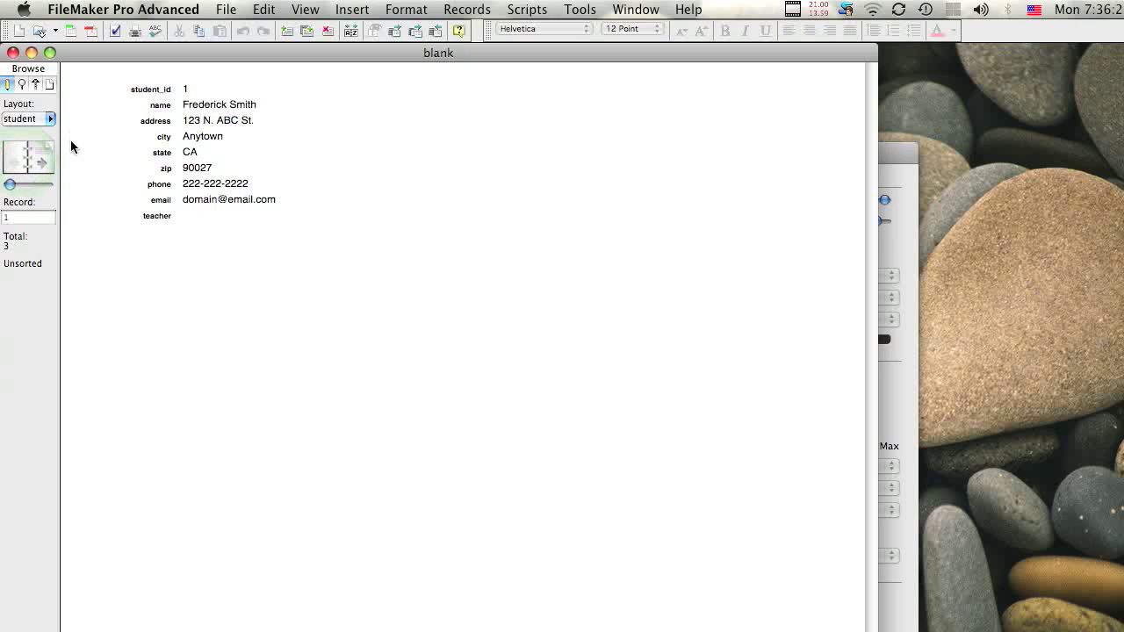
pyautogui.click(35, 157)
pyautogui.click(35, 157)
pyautogui.click(15, 162)
pyautogui.click(15, 162)
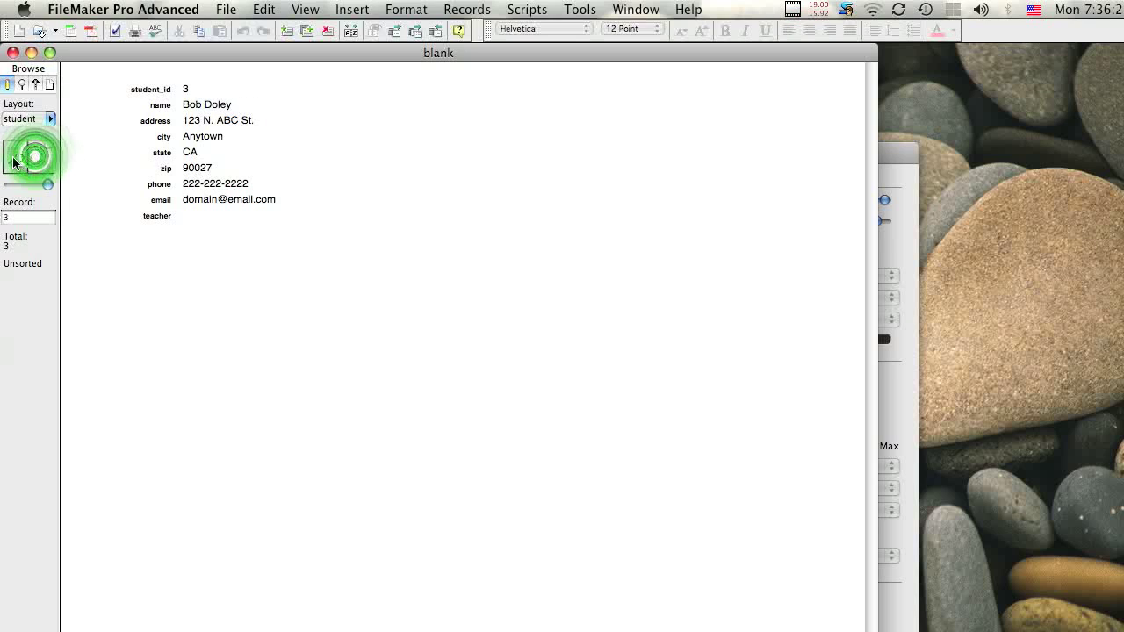
pyautogui.click(167, 219)
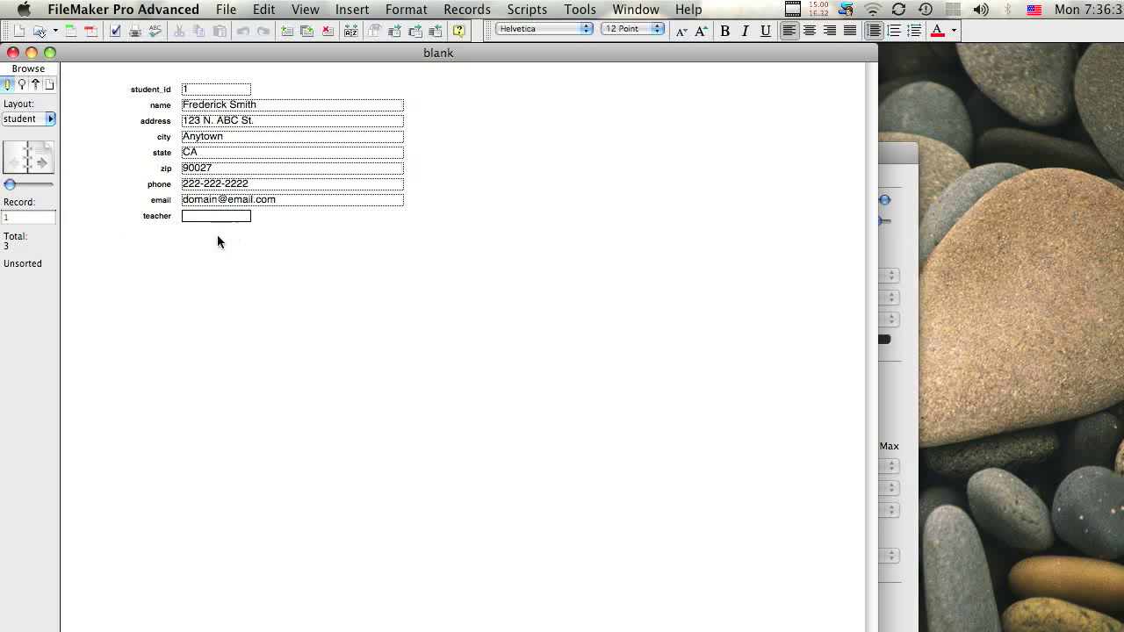
pyautogui.click(217, 249)
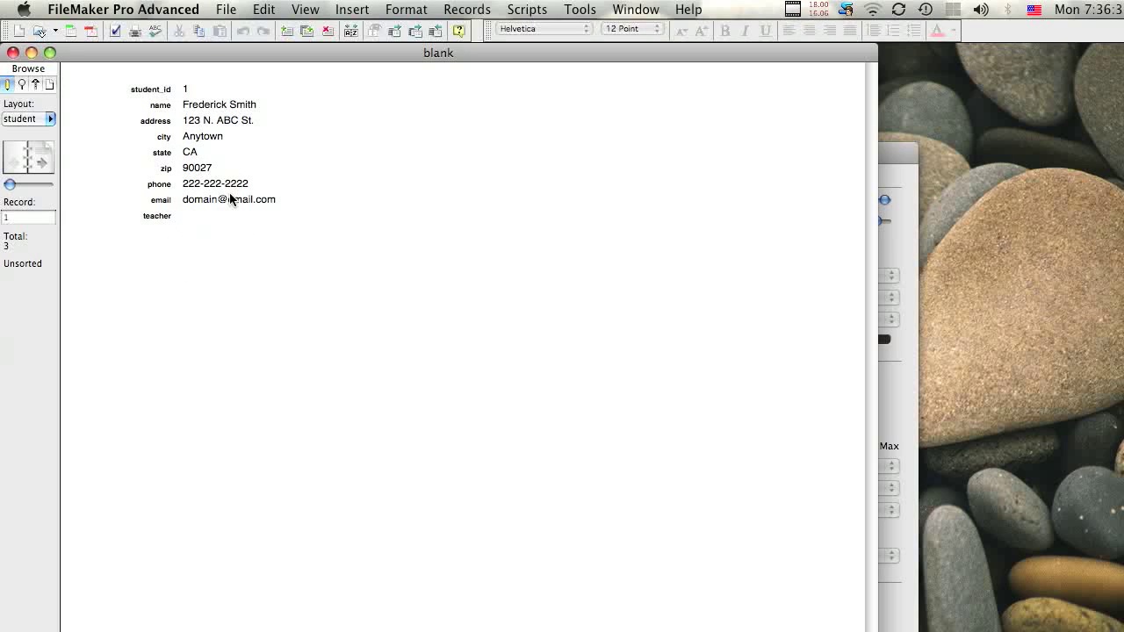
pyautogui.press('super+l')
pyautogui.click(406, 9)
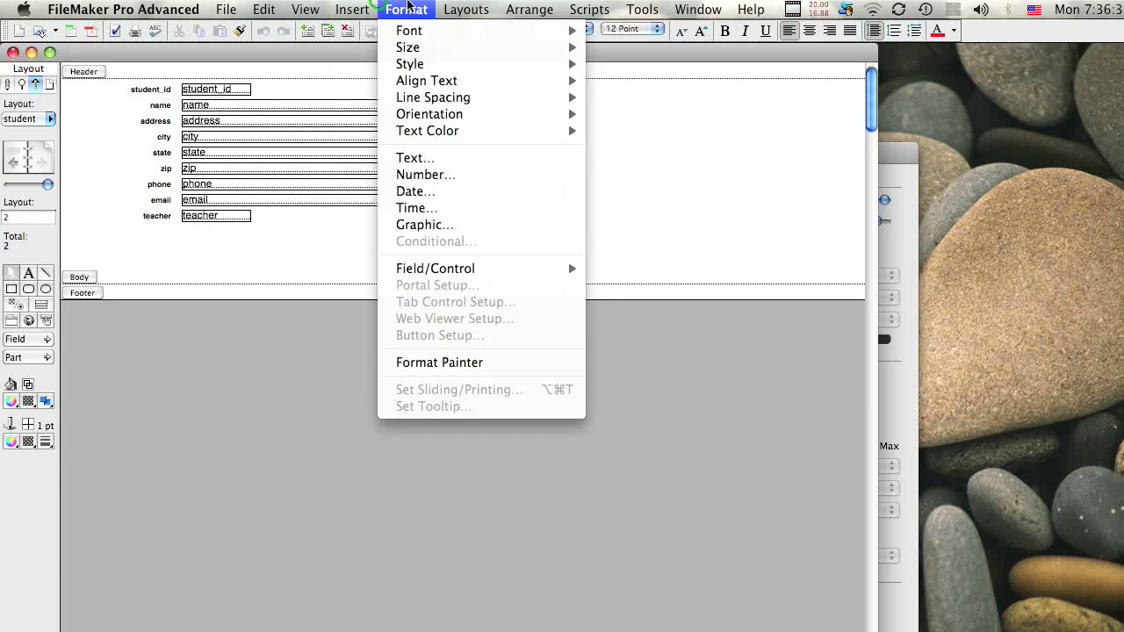
pyautogui.moveTo(474, 9)
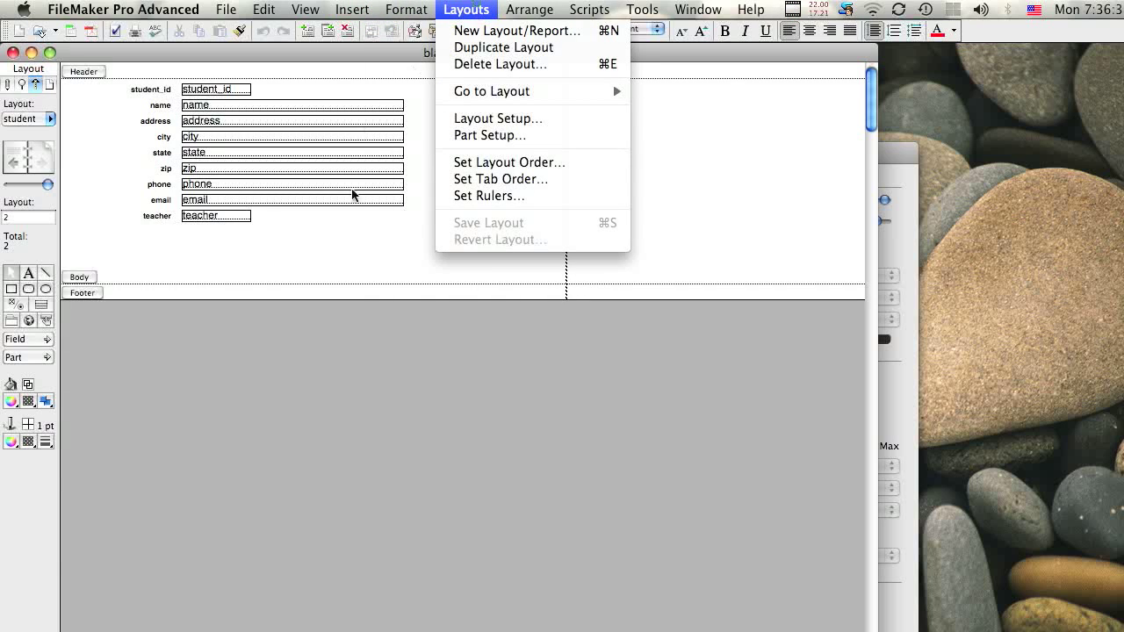
pyautogui.click(360, 253)
pyautogui.press('super+b')
pyautogui.press('super+space')
# Switch the student layout to Layout mode and set the teacher field's control style to Drop-down List
pyautogui.click(423, 9)
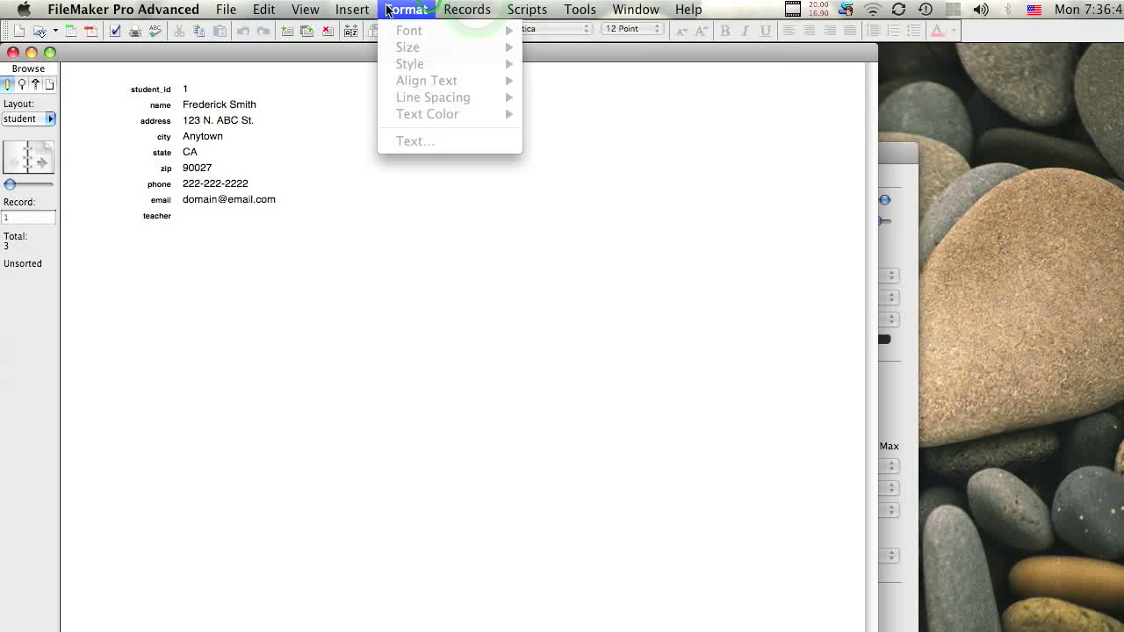
pyautogui.moveTo(306, 8)
pyautogui.click(321, 65)
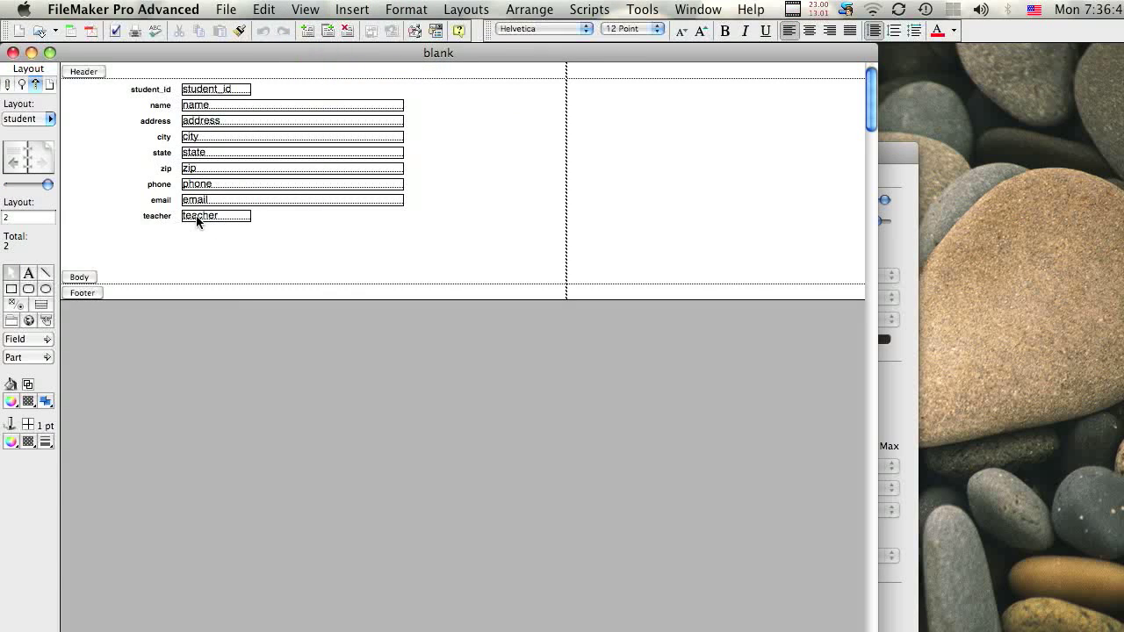
pyautogui.doubleClick(215, 216)
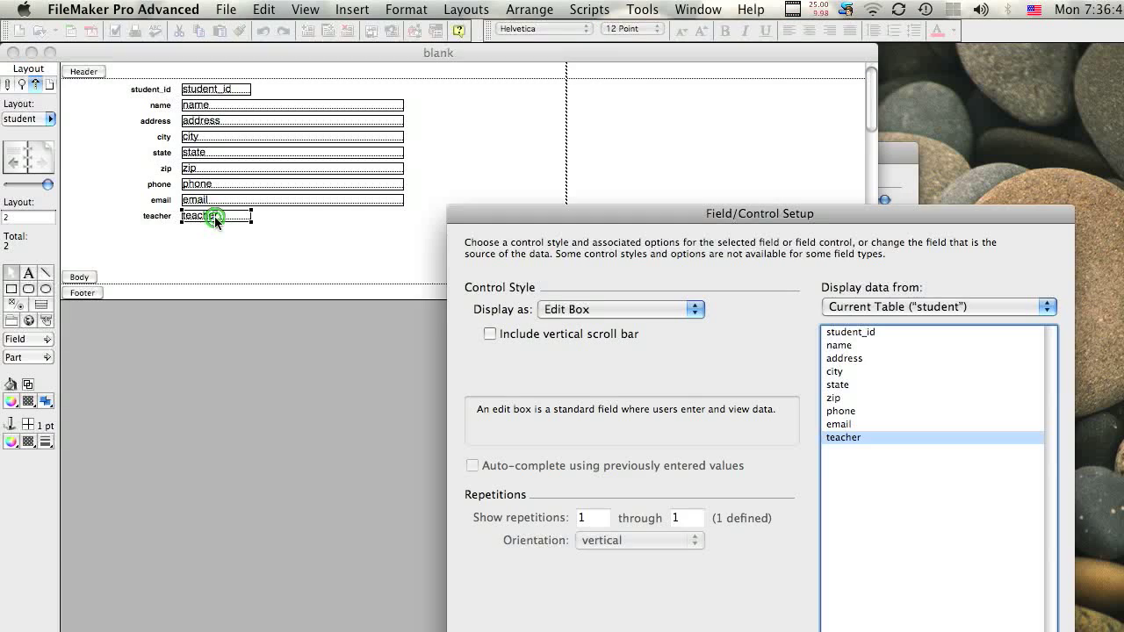
pyautogui.moveTo(453, 220); pyautogui.dragTo(152, 88)
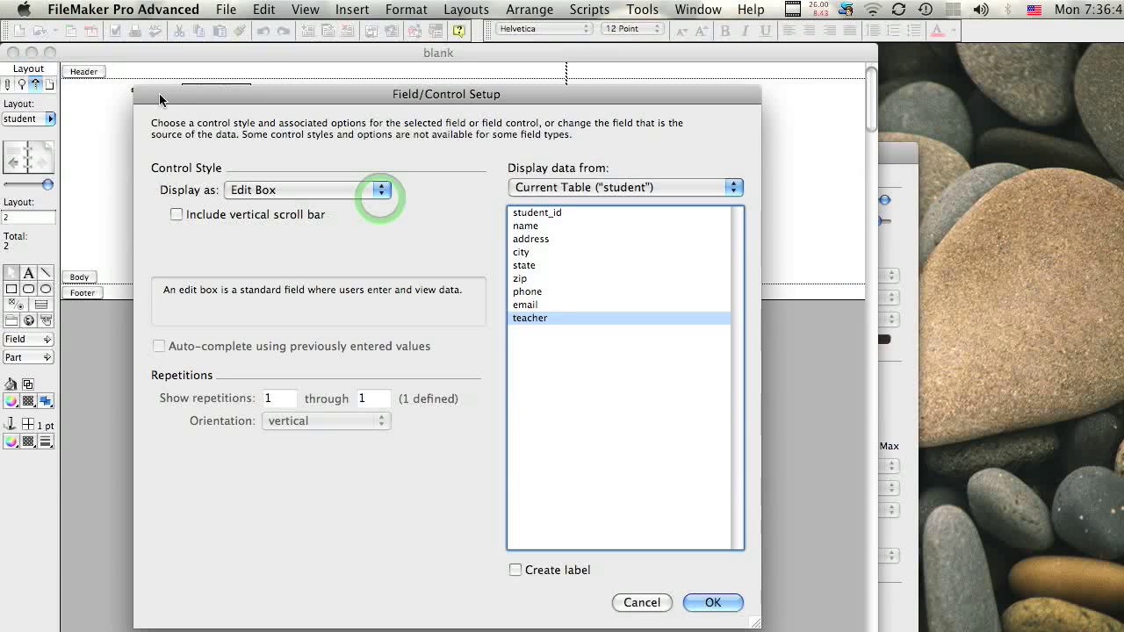
pyautogui.click(349, 189)
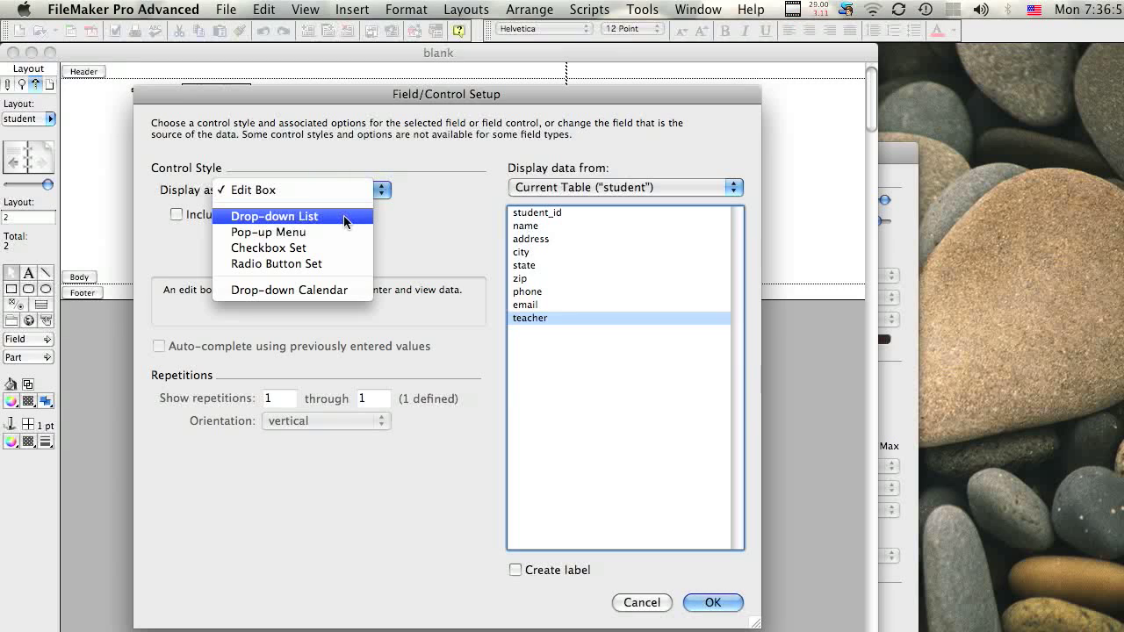
pyautogui.click(345, 218)
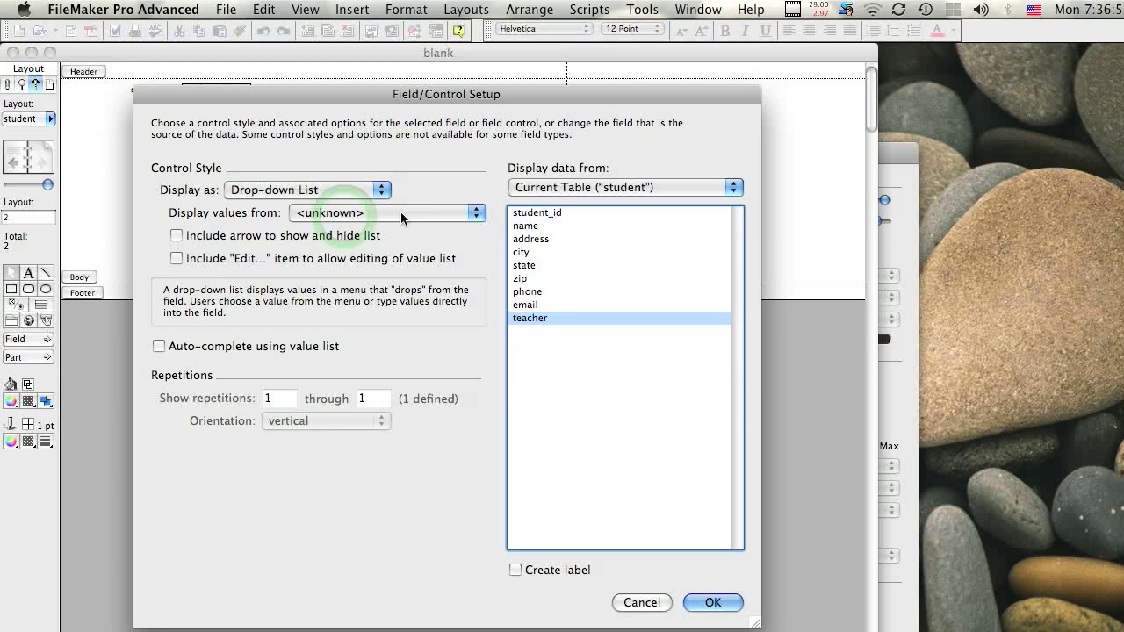
# From the drop-down's value source, open the existing teachers value list for editing and bring up its field specification
pyautogui.click(402, 213)
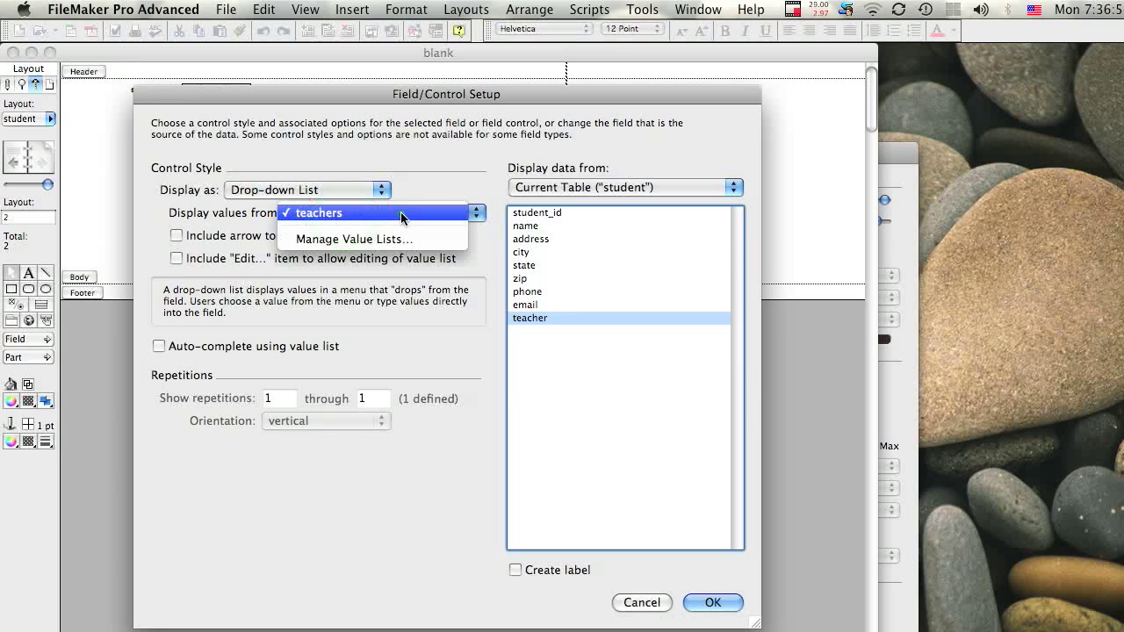
pyautogui.click(319, 239)
pyautogui.moveTo(525, 116); pyautogui.dragTo(479, 120)
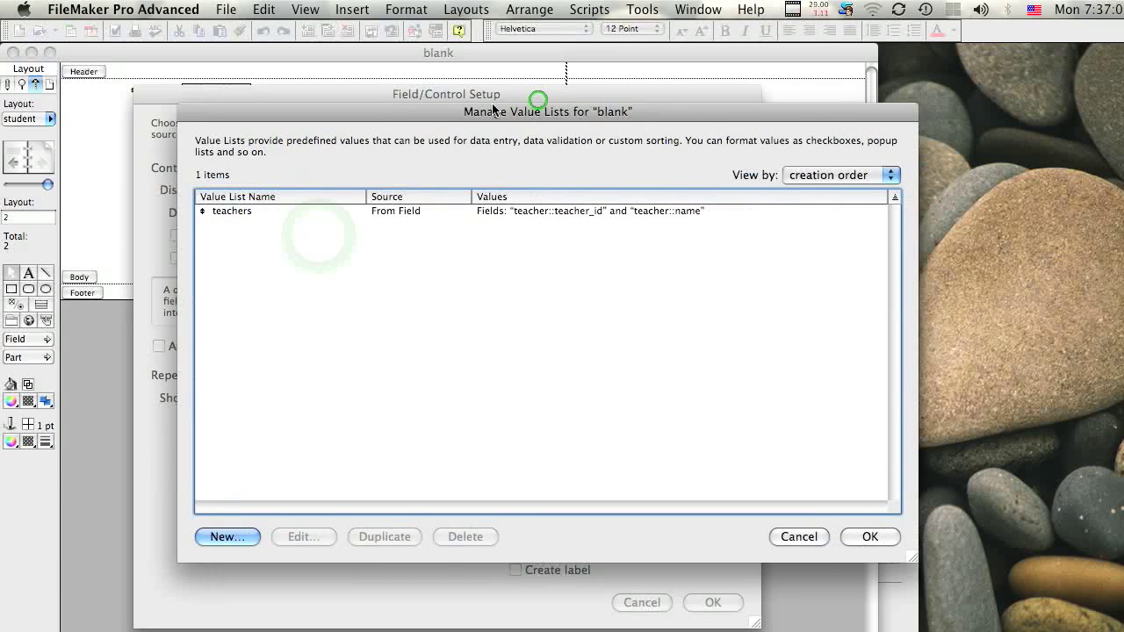
pyautogui.doubleClick(235, 213)
pyautogui.moveTo(773, 184); pyautogui.dragTo(359, 113)
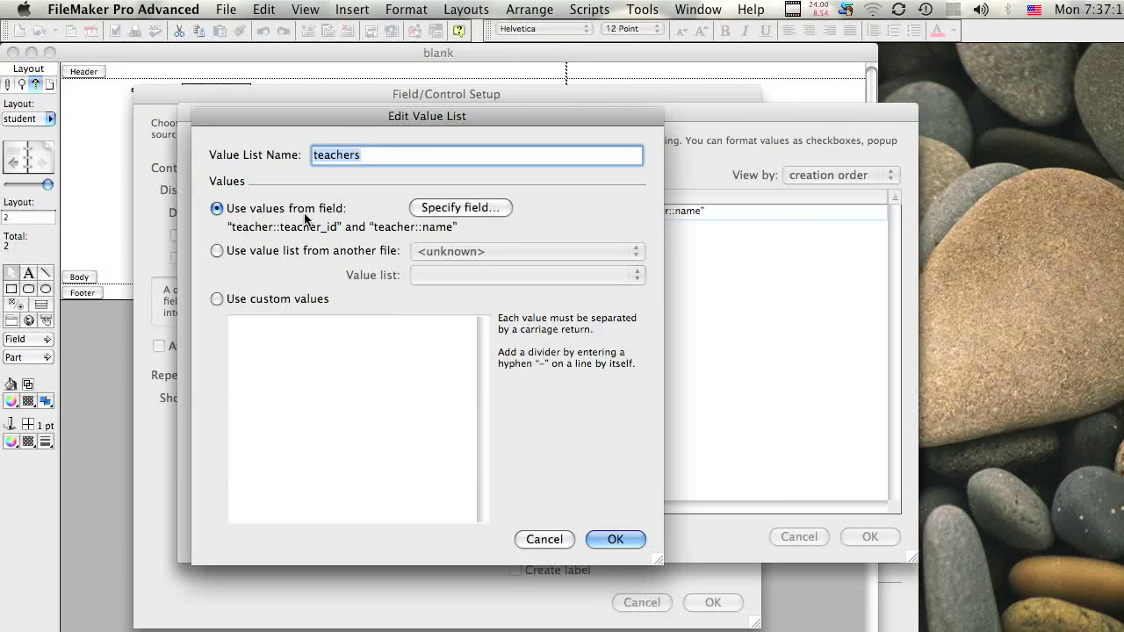
pyautogui.click(484, 210)
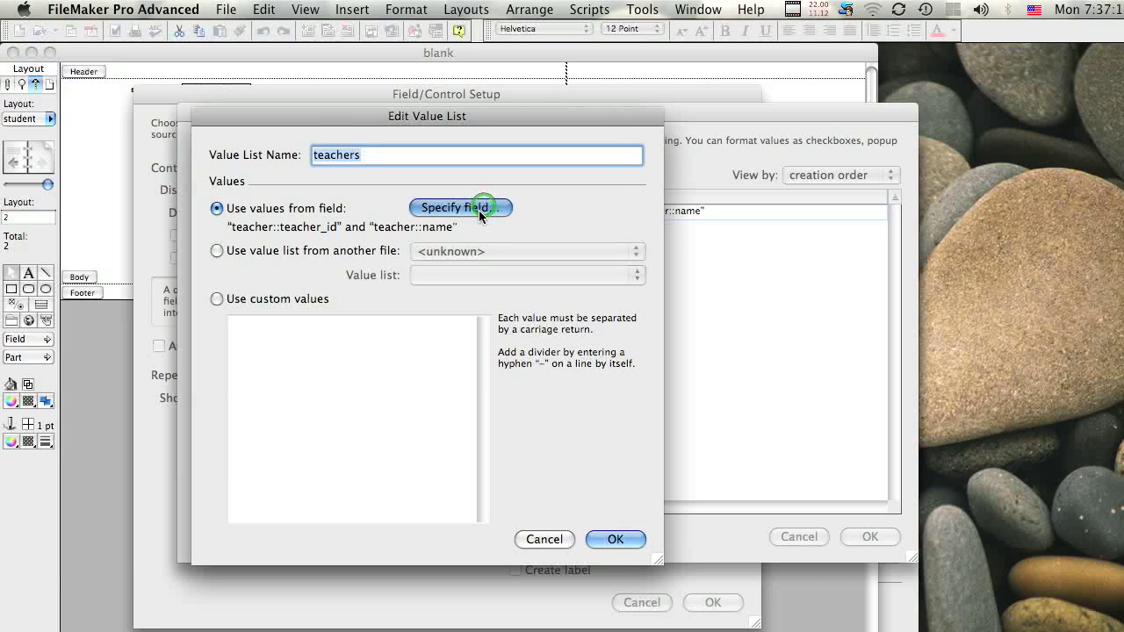
pyautogui.moveTo(494, 121); pyautogui.dragTo(569, 96)
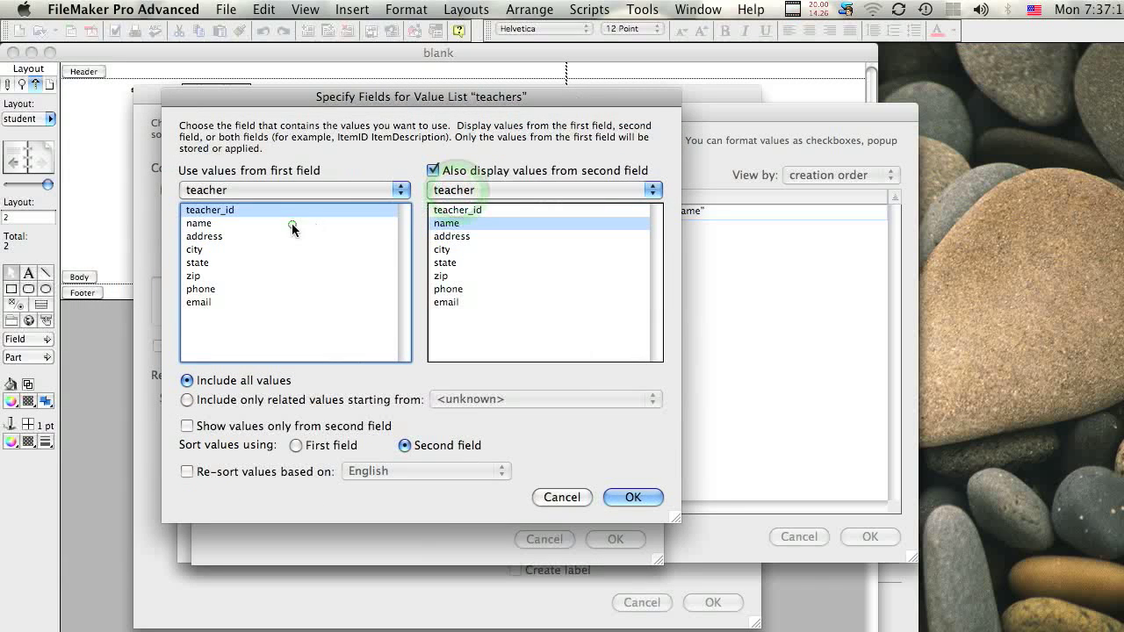
# Use teacher_id from the teacher table as the value list's first field and accept the value list
pyautogui.click(262, 191)
pyautogui.click(259, 190)
pyautogui.click(224, 210)
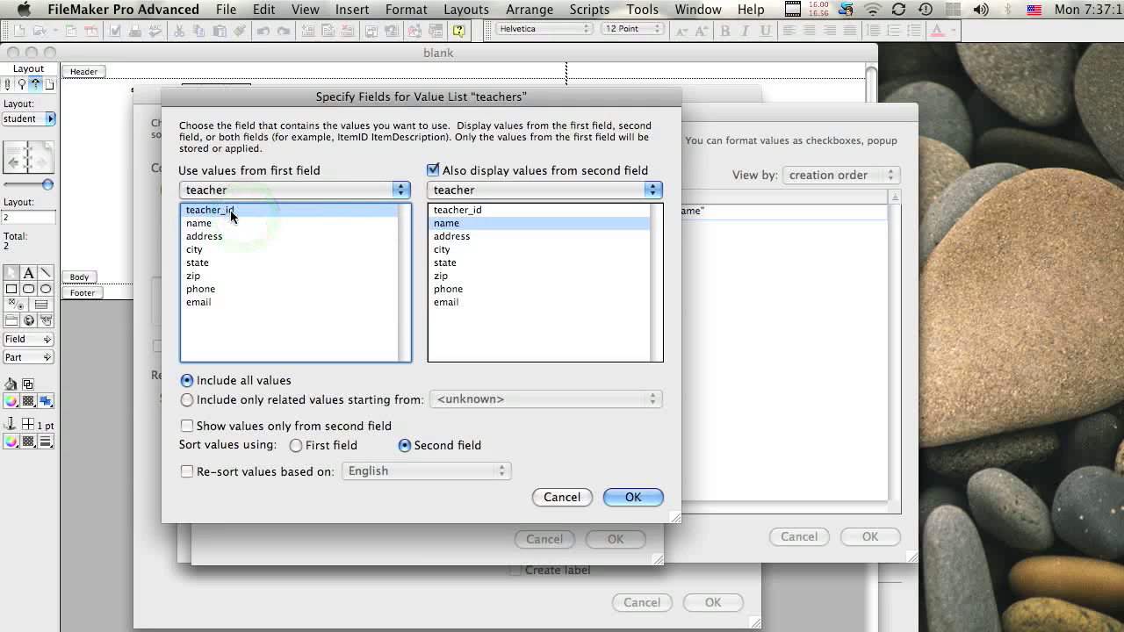
pyautogui.click(208, 224)
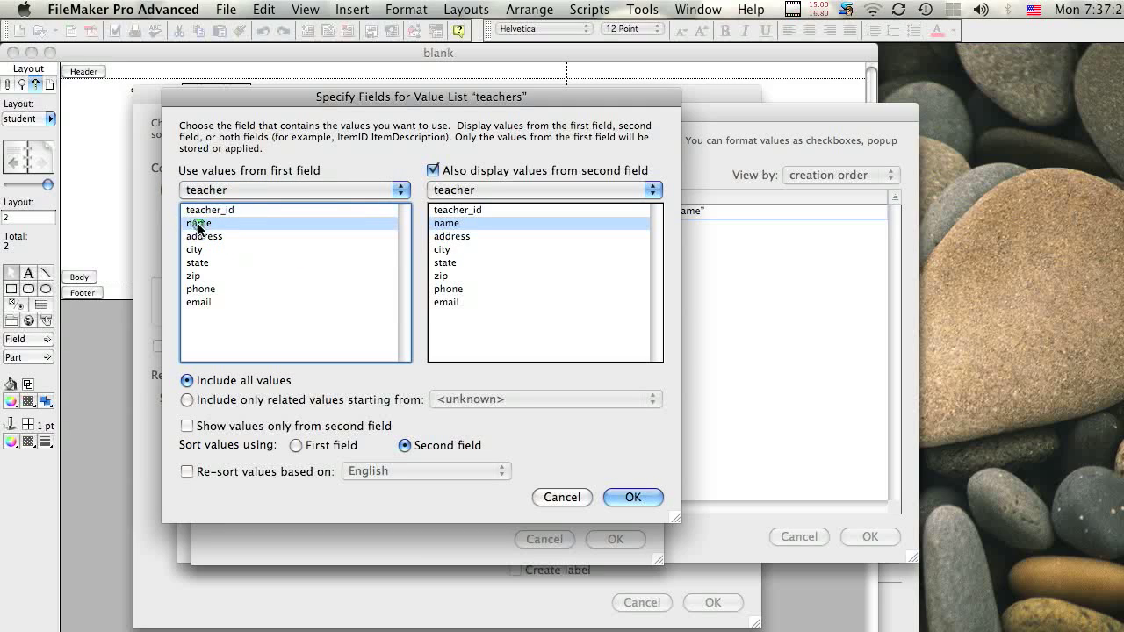
pyautogui.click(221, 210)
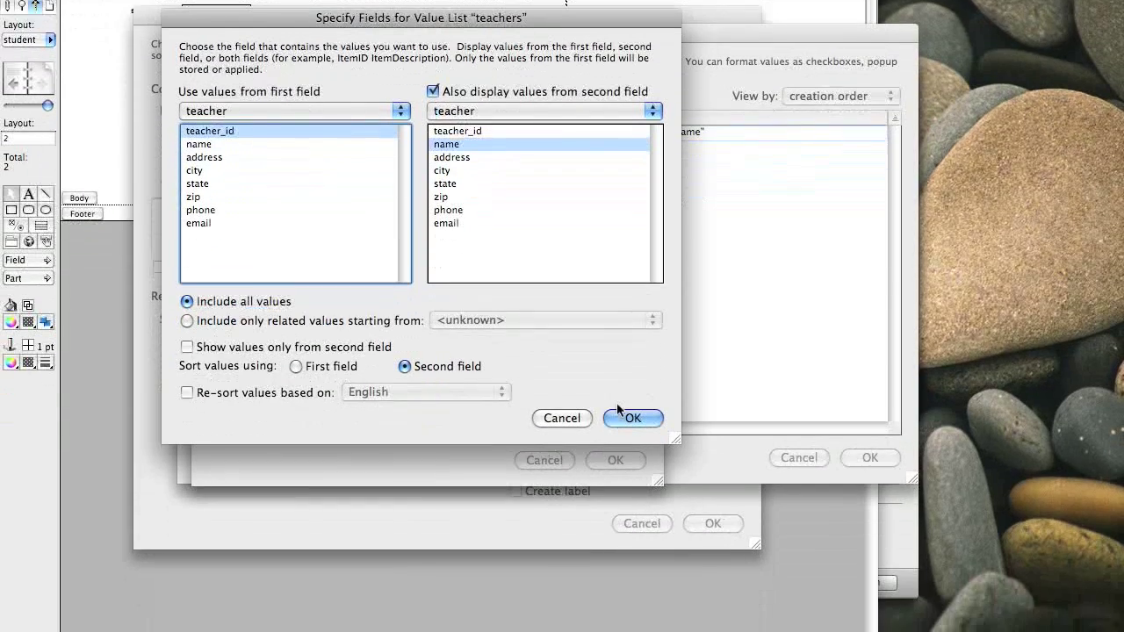
pyautogui.click(618, 410)
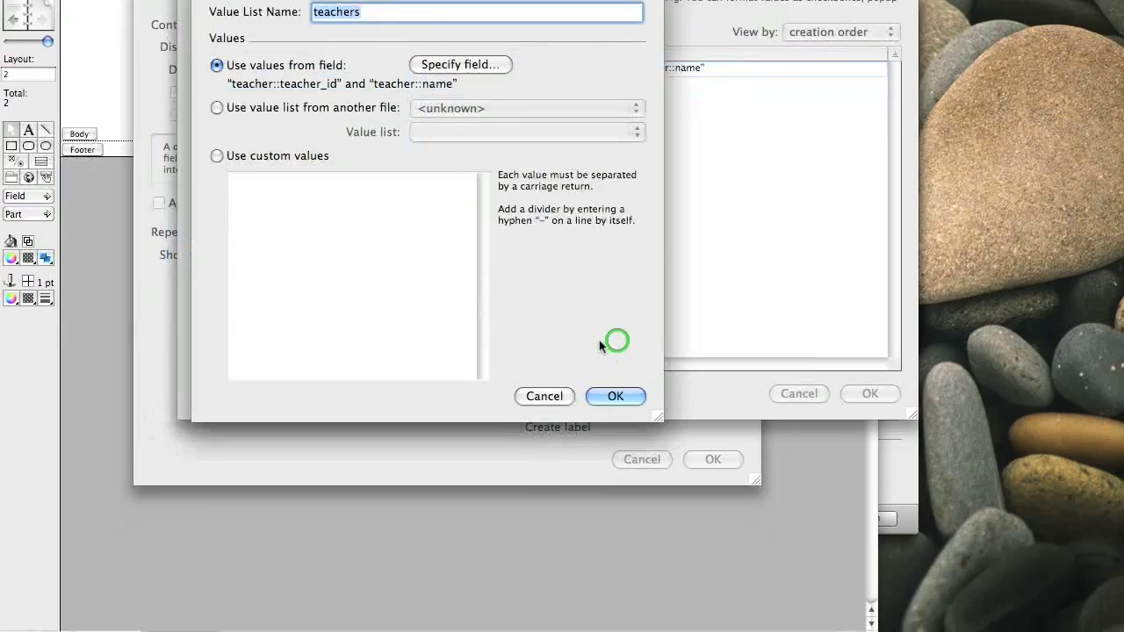
pyautogui.click(629, 401)
# Accept the managed value lists and apply the drop-down based on teachers to the teacher field
pyautogui.click(536, 458)
pyautogui.click(812, 382)
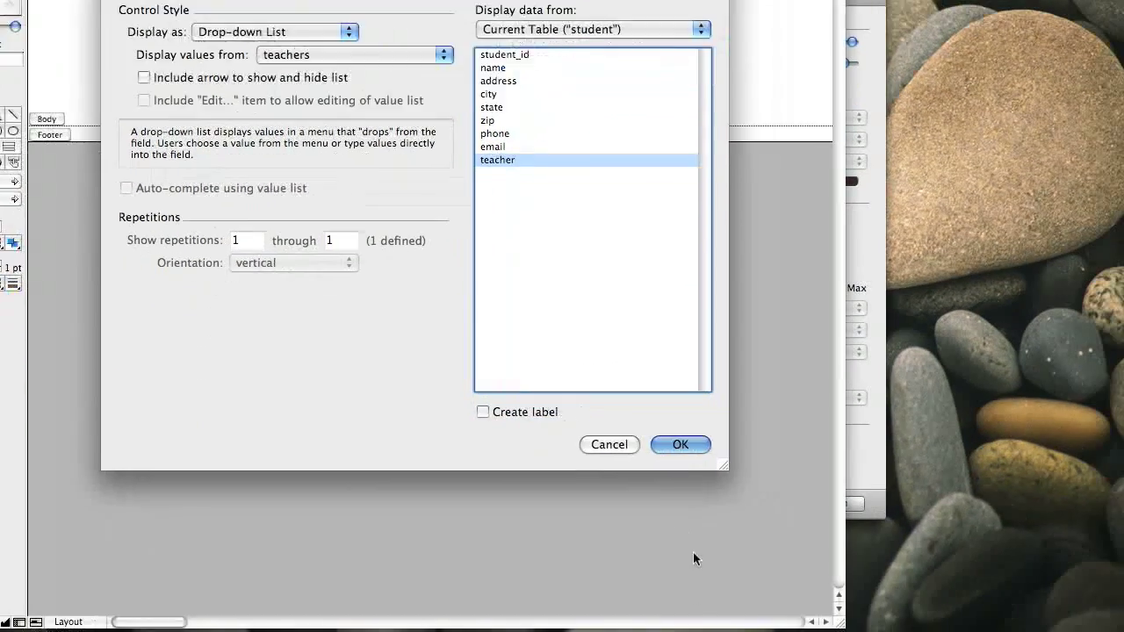
pyautogui.click(713, 602)
# Return to Browse mode and open the teacher drop-down list on the first student record
pyautogui.click(304, 9)
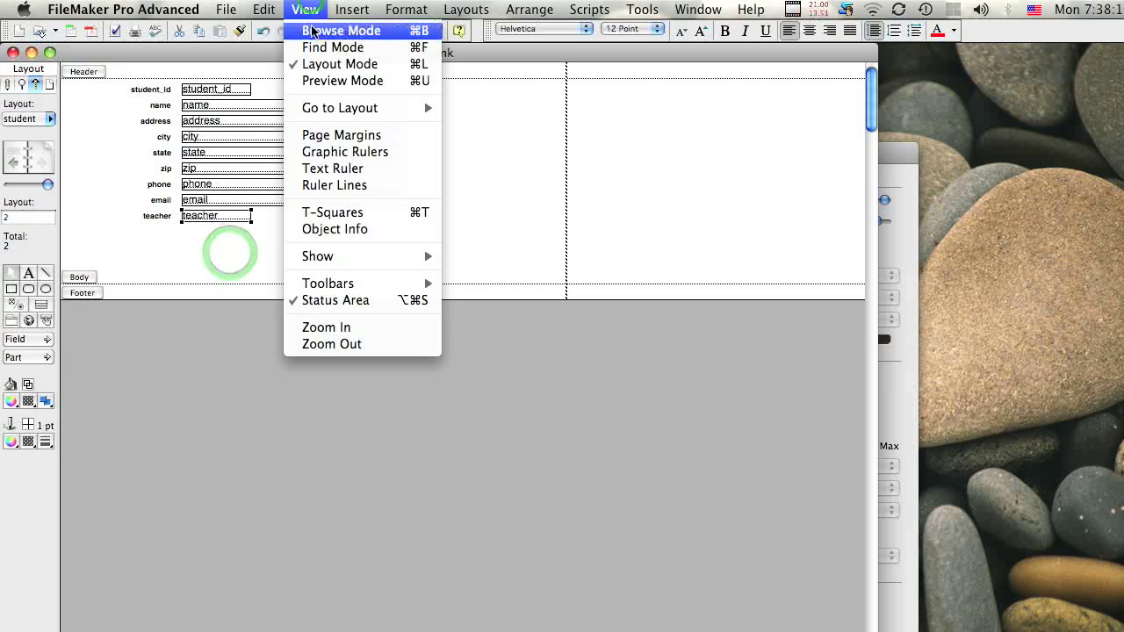
pyautogui.click(324, 29)
pyautogui.click(223, 215)
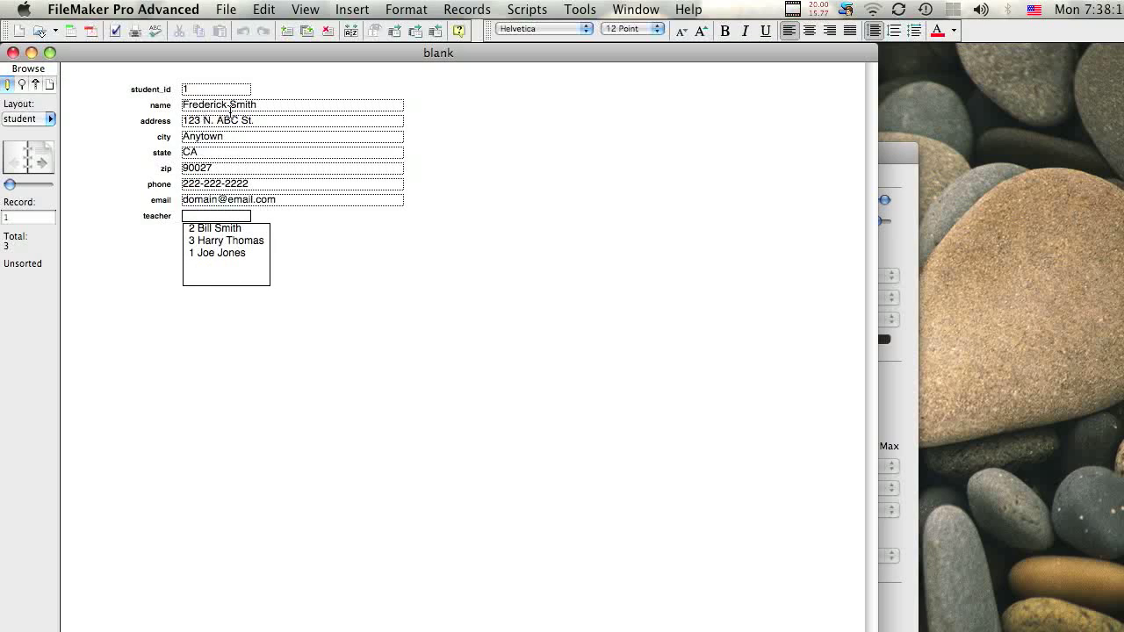
# Choose the teacher with ID 1 for the first student and commit the record
pyautogui.click(214, 254)
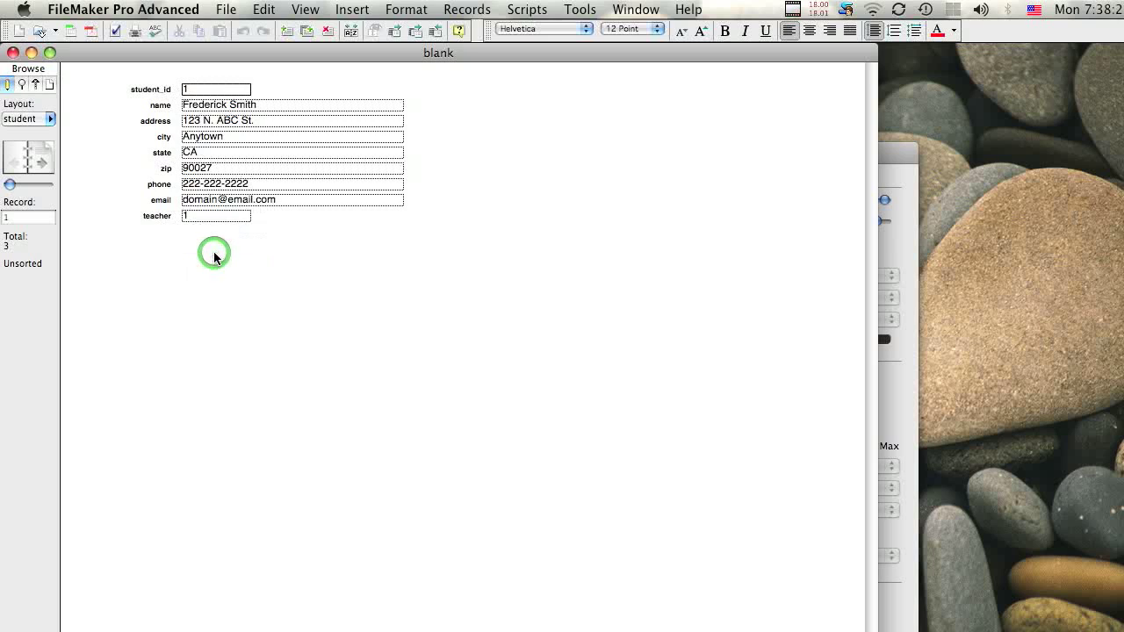
pyautogui.click(214, 252)
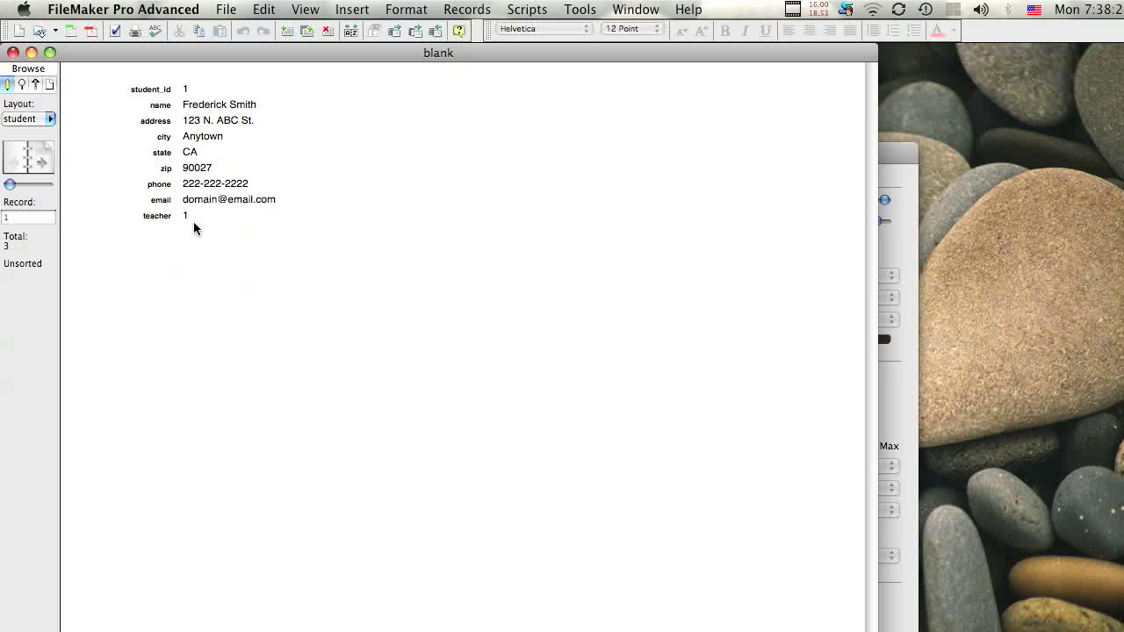
# Open the database relationships graph, move the student table slightly farther from the teacher table, and accept the database definition
pyautogui.press('super+shift+d')
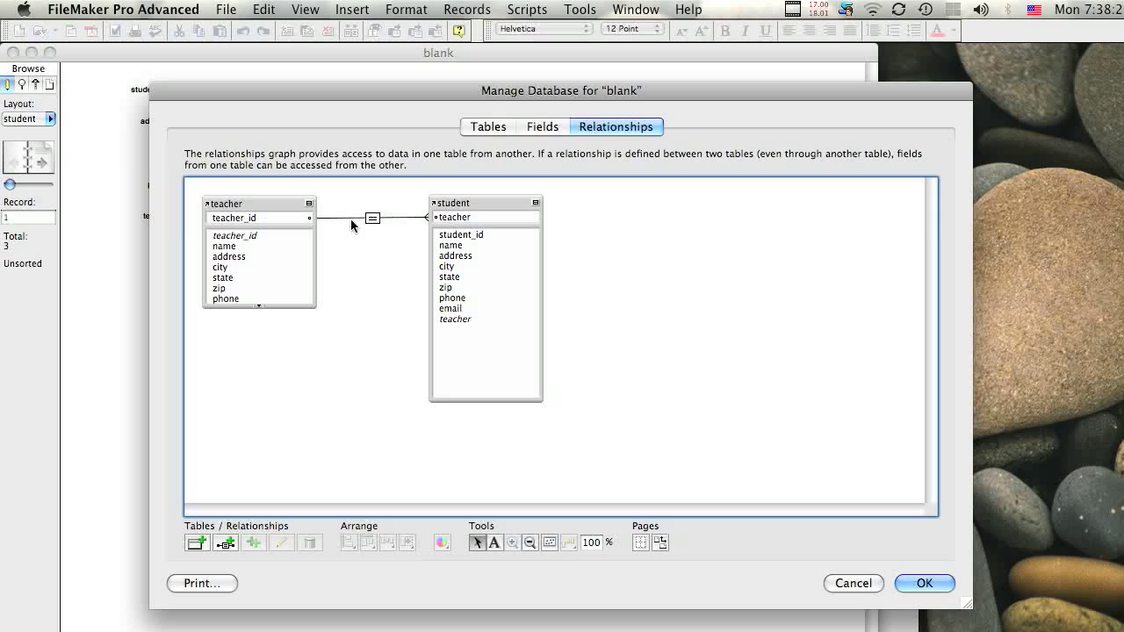
pyautogui.moveTo(487, 202); pyautogui.dragTo(517, 213)
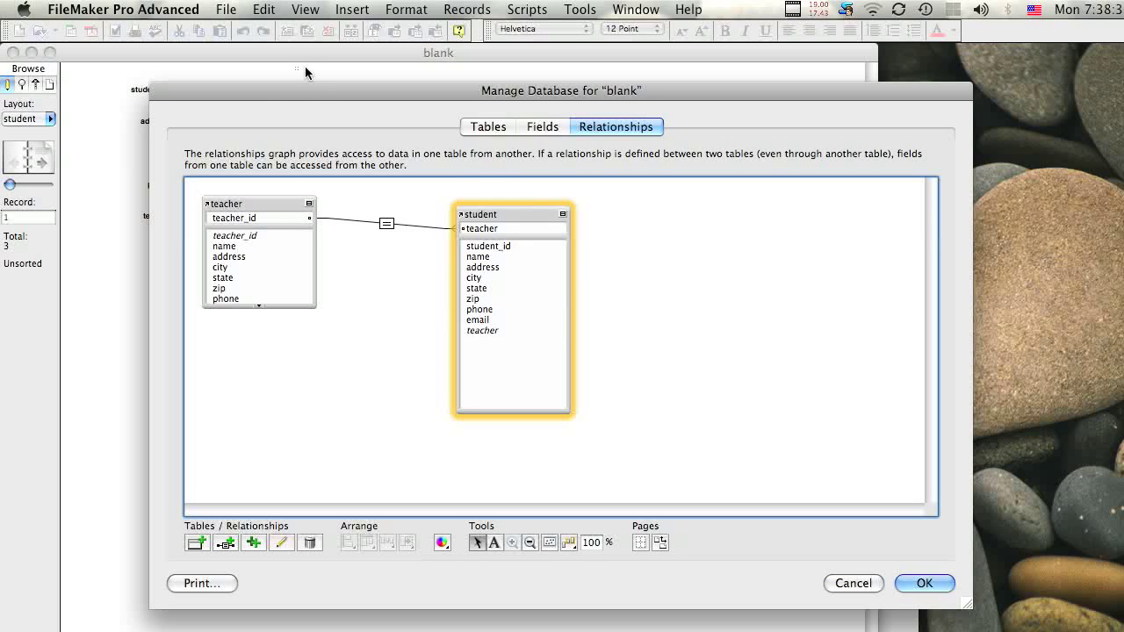
pyautogui.moveTo(299, 91); pyautogui.dragTo(353, 111)
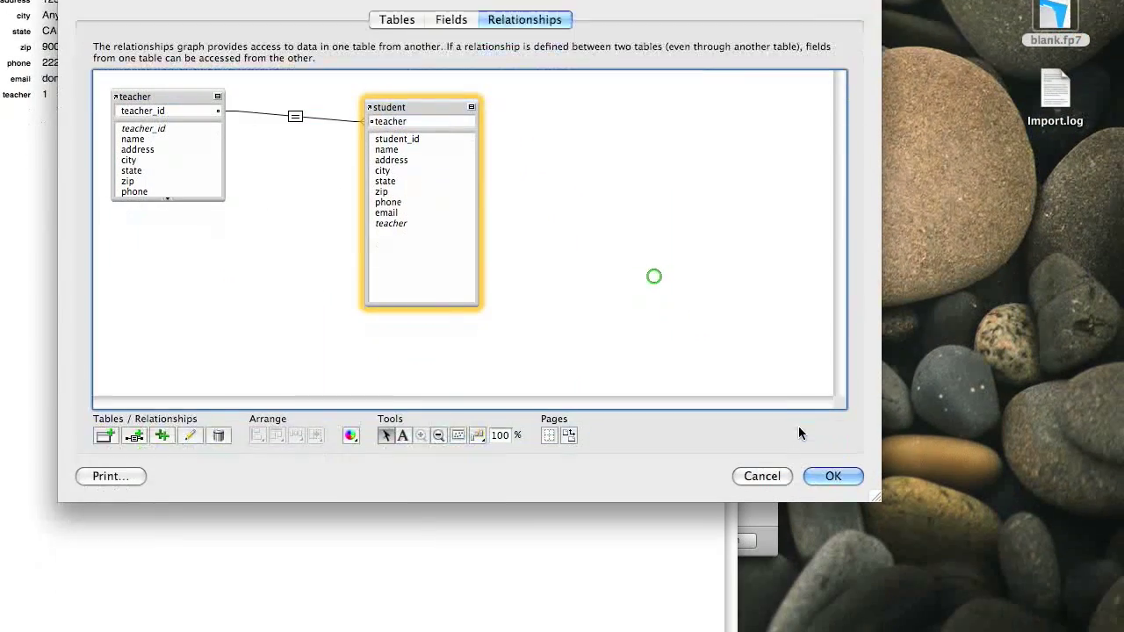
pyautogui.click(974, 598)
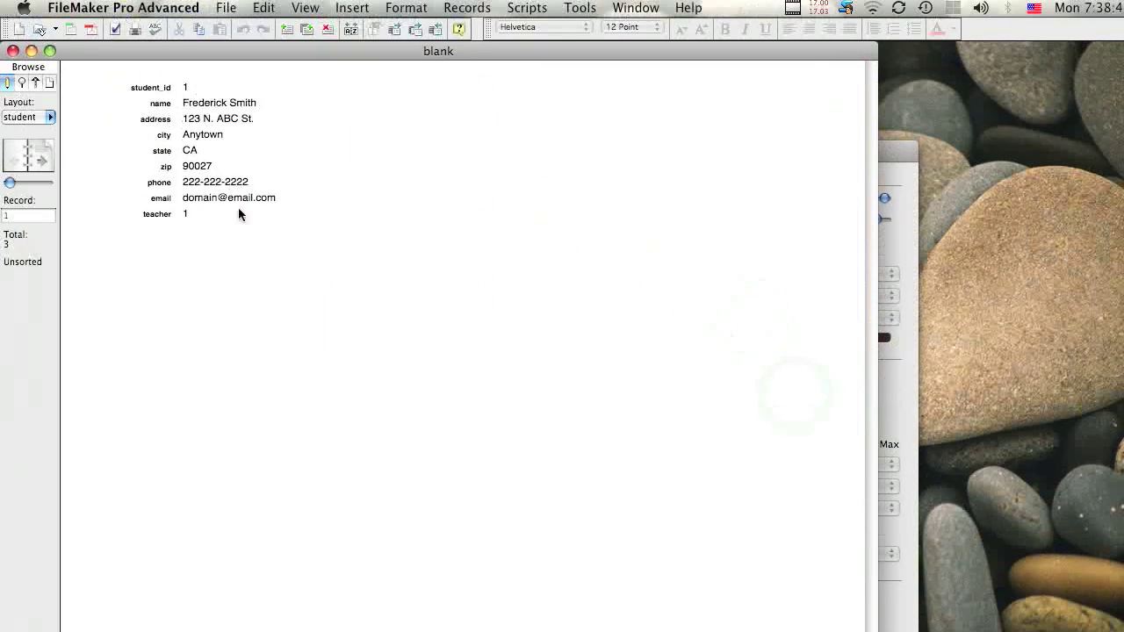
# Check the choices in the first student's teacher drop-down list and leave the field without choosing another one
pyautogui.click(187, 228)
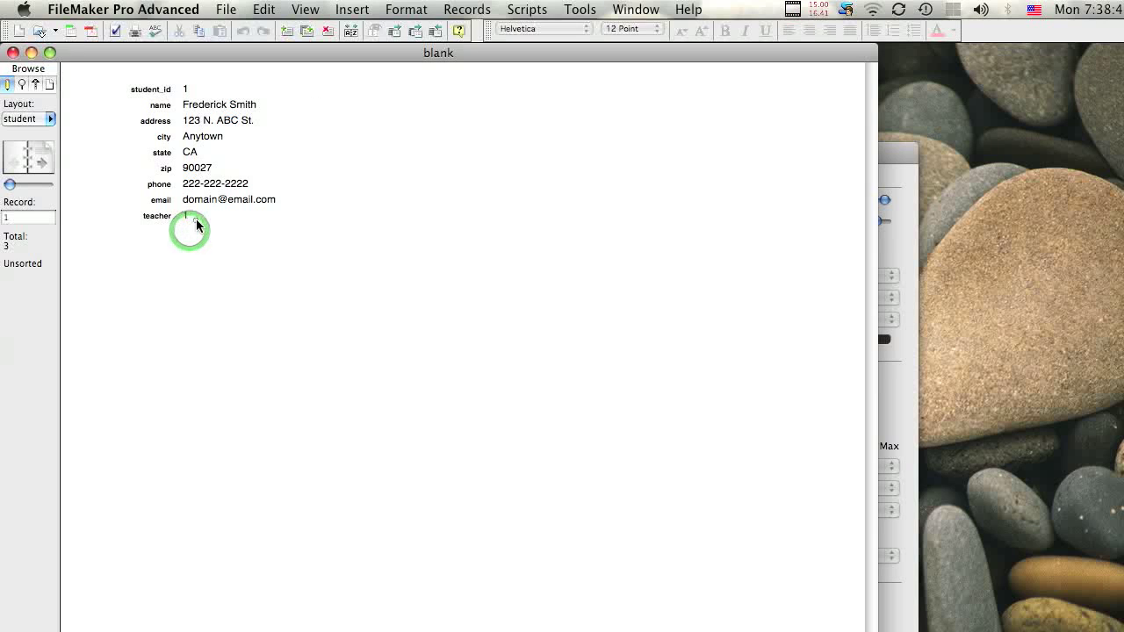
pyautogui.click(133, 242)
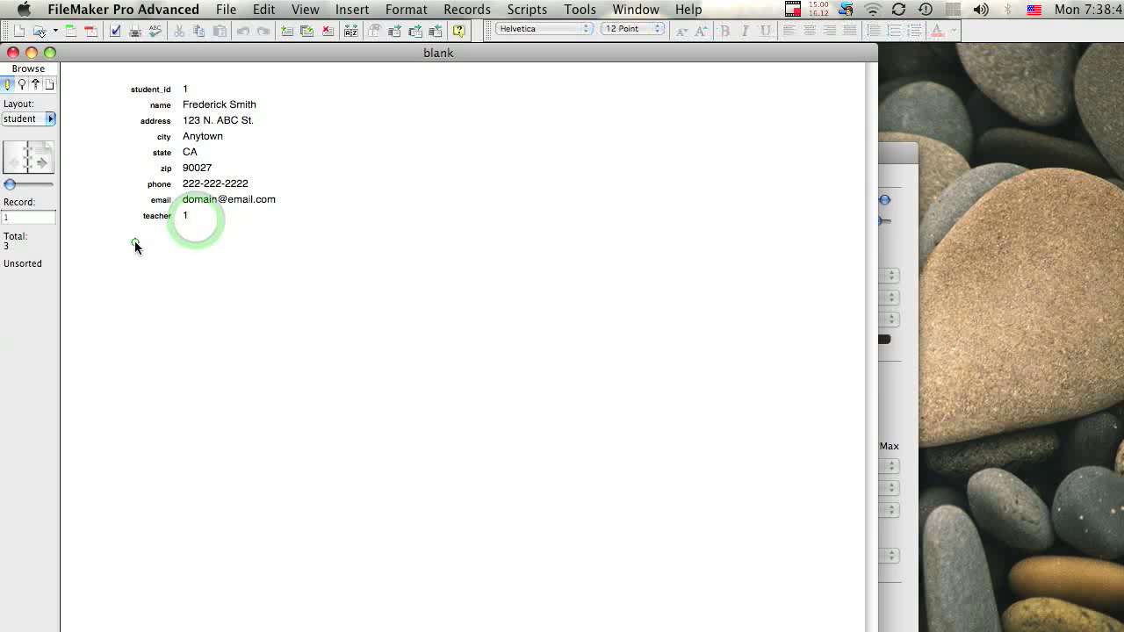
pyautogui.click(210, 216)
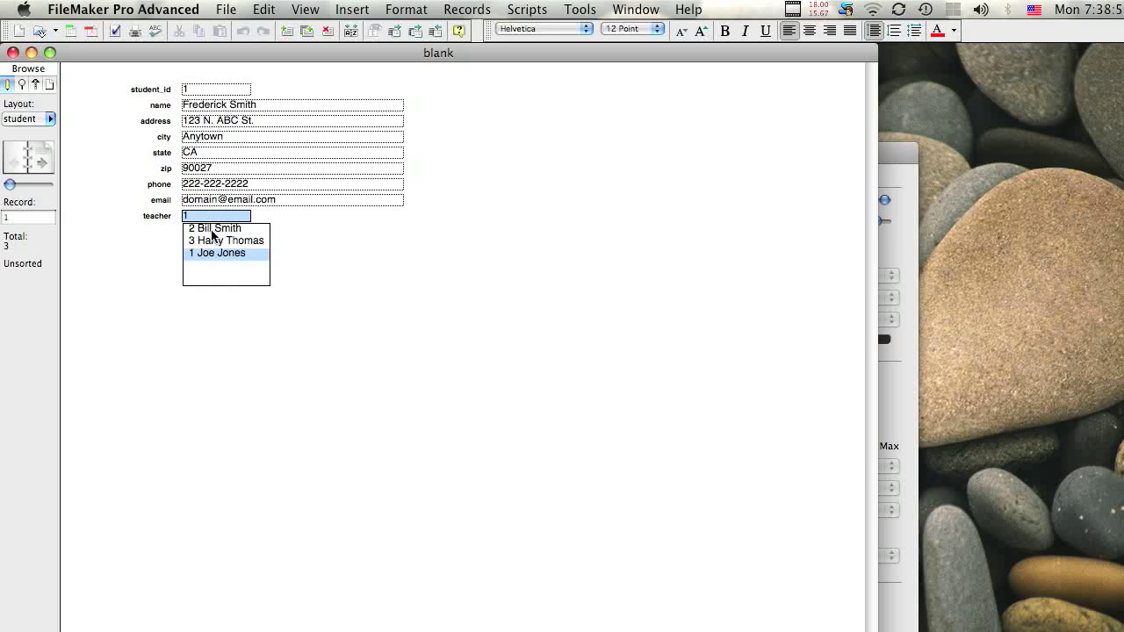
pyautogui.click(309, 255)
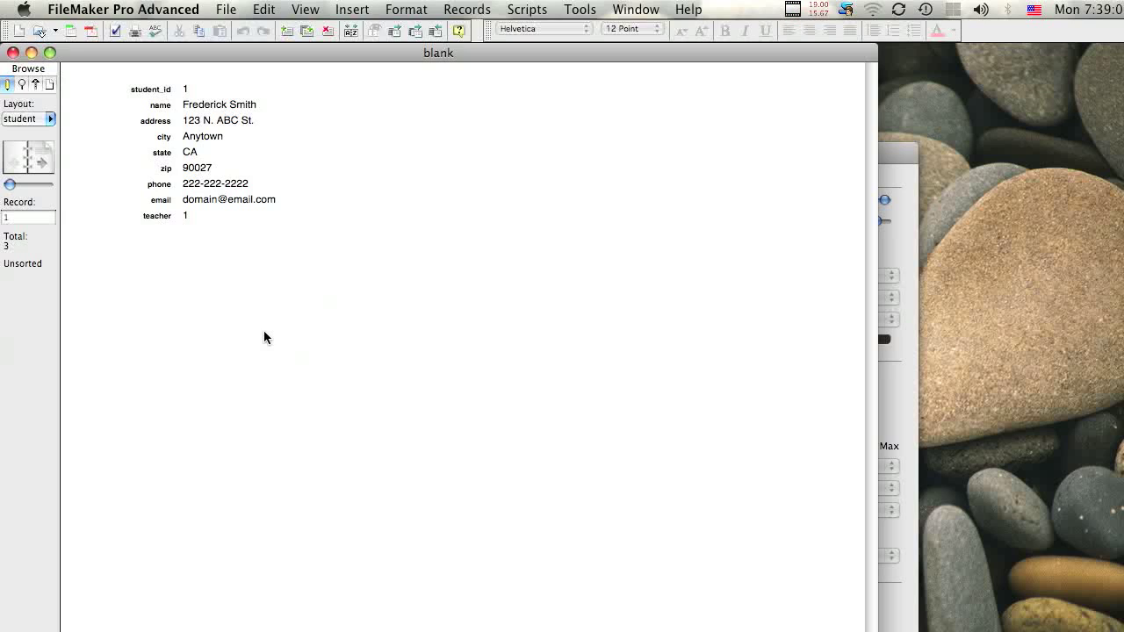
# Switch to Layout mode and duplicate the teacher field just below the original on the student layout
pyautogui.click(305, 9)
pyautogui.click(319, 64)
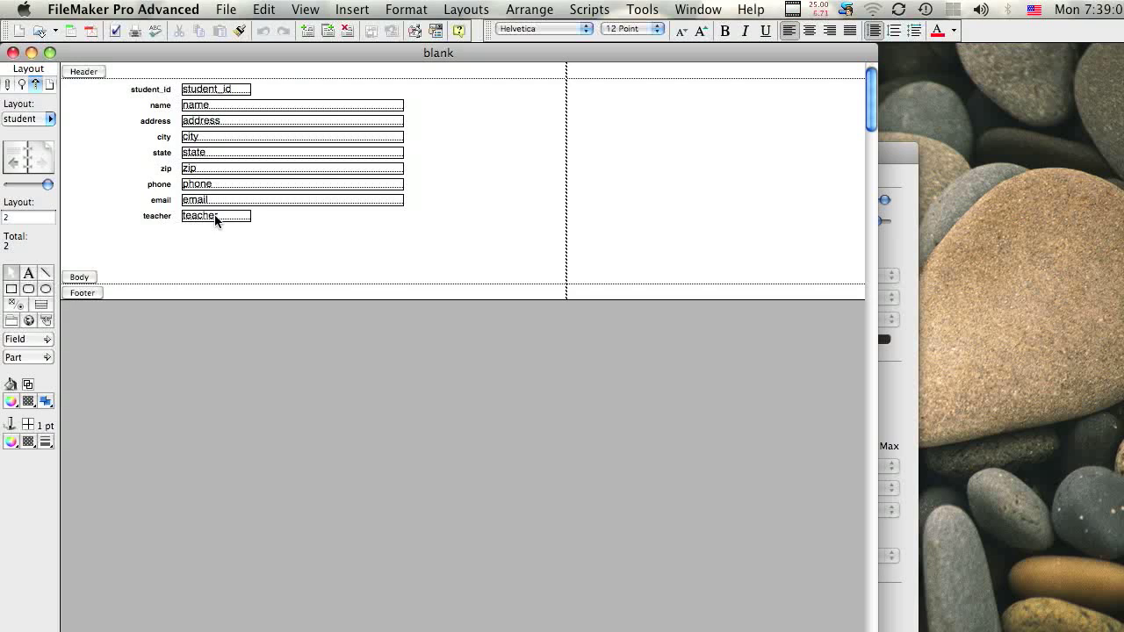
pyautogui.moveTo(216, 221); pyautogui.dragTo(216, 232)
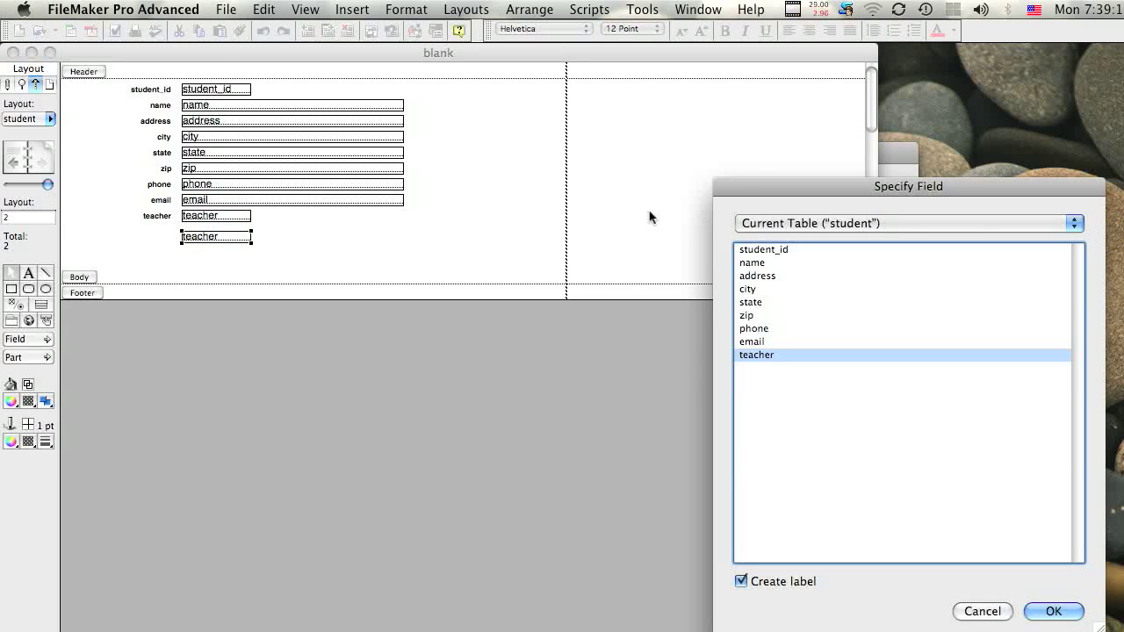
pyautogui.moveTo(668, 195); pyautogui.dragTo(314, 166)
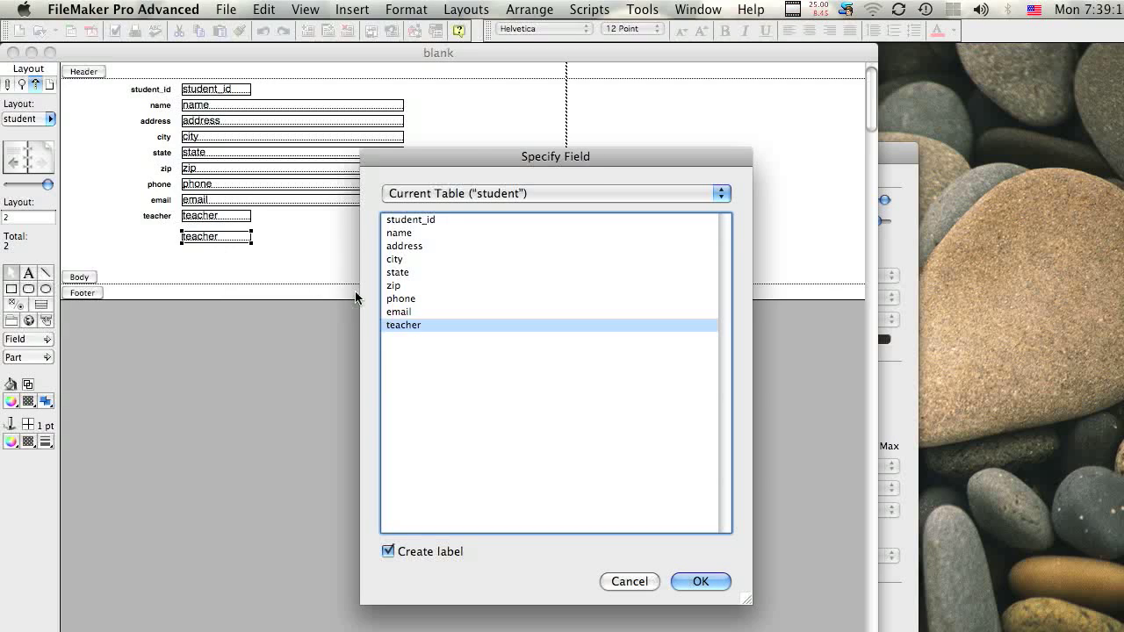
# Assign the name field of the related teacher table to the duplicated field, with Create label turned off
pyautogui.click(478, 193)
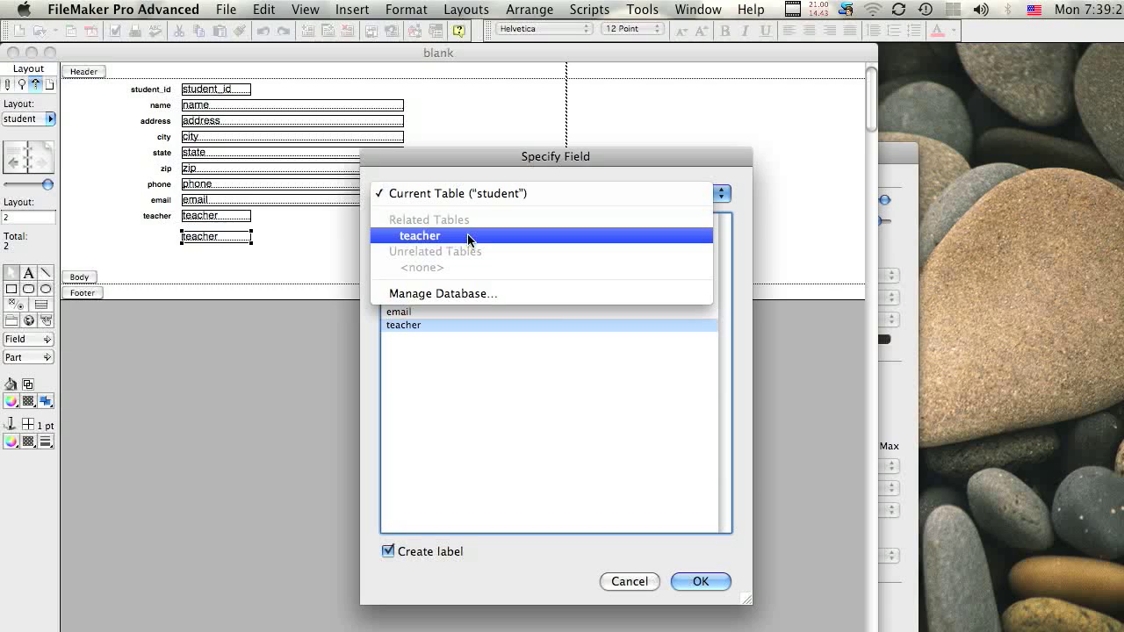
pyautogui.click(469, 237)
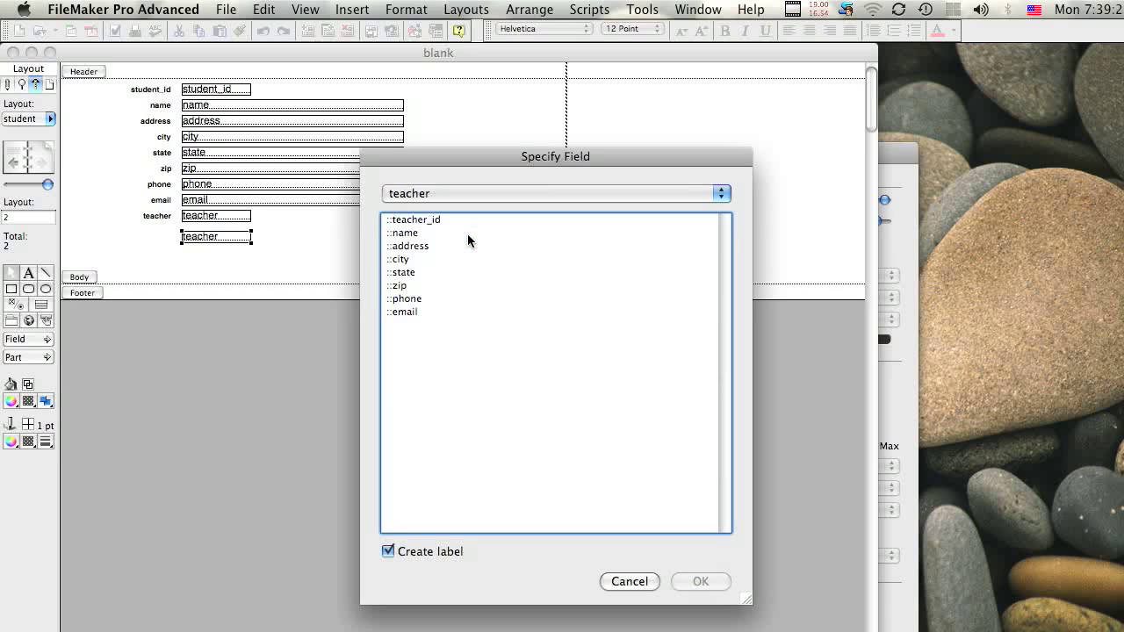
pyautogui.click(405, 234)
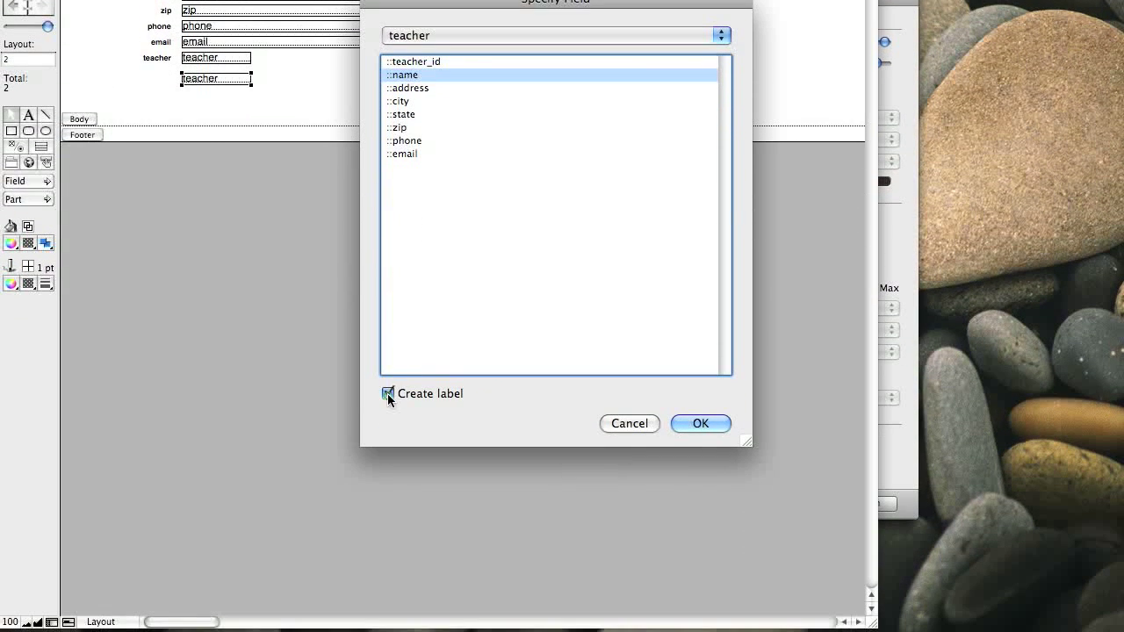
pyautogui.click(388, 551)
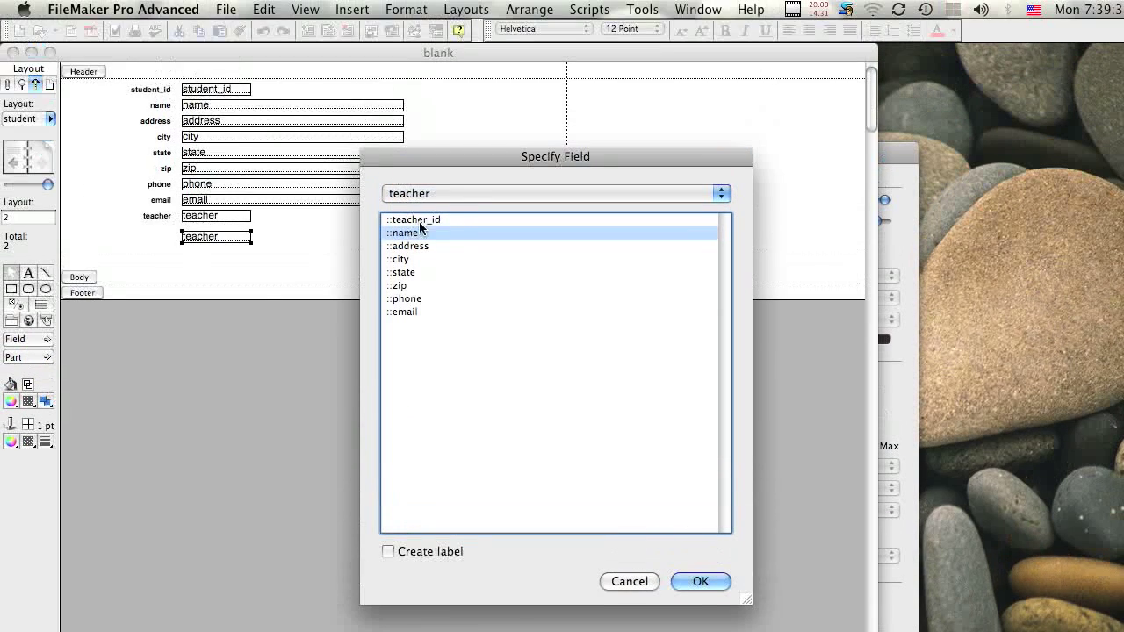
pyautogui.click(436, 197)
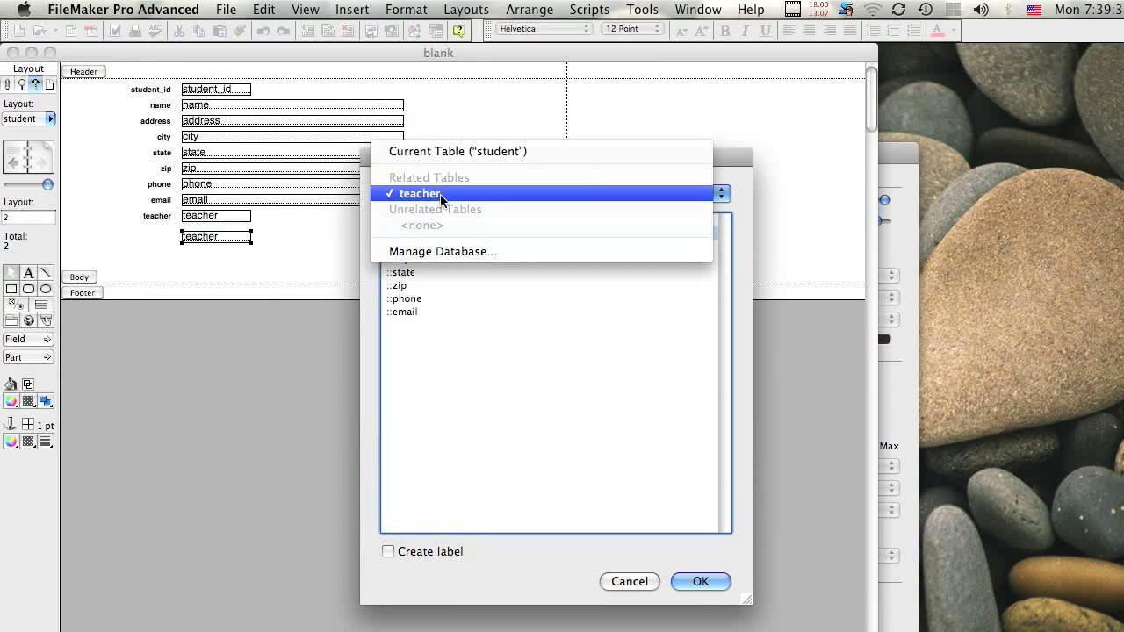
pyautogui.click(440, 195)
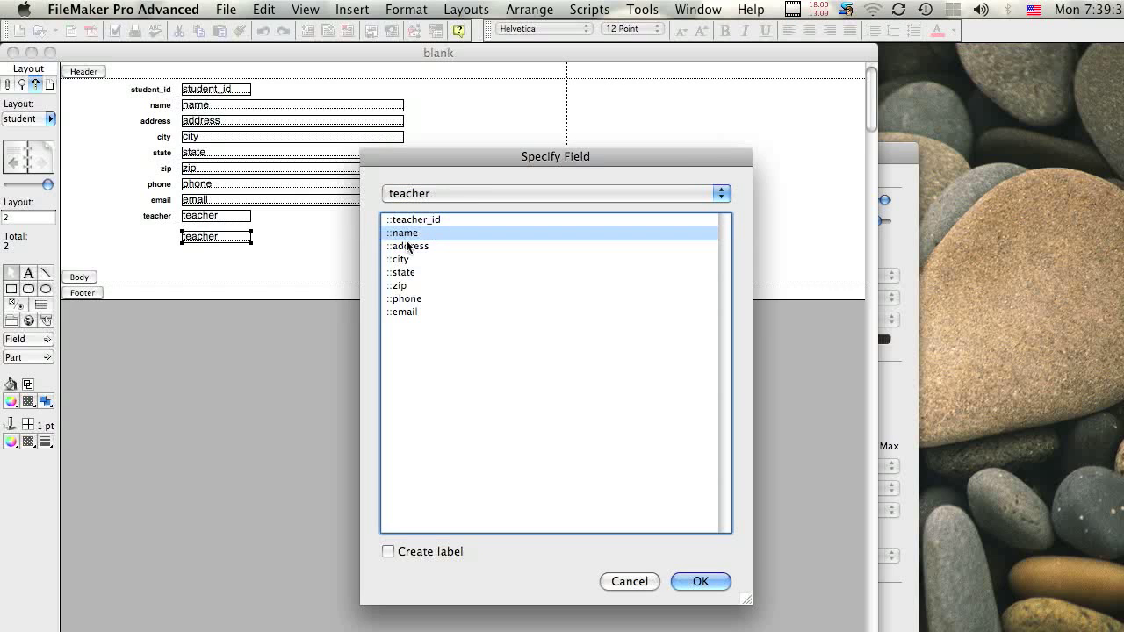
pyautogui.click(700, 581)
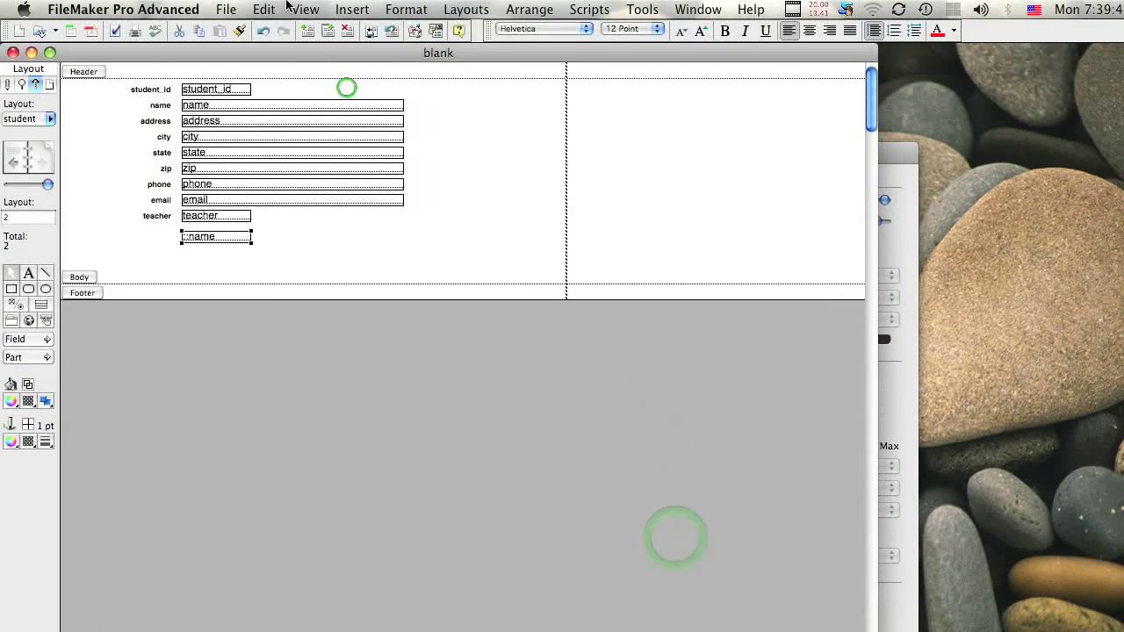
# Return to Browse mode, choose the teacher with ID 2 for the first student, and commit the record
pyautogui.click(303, 10)
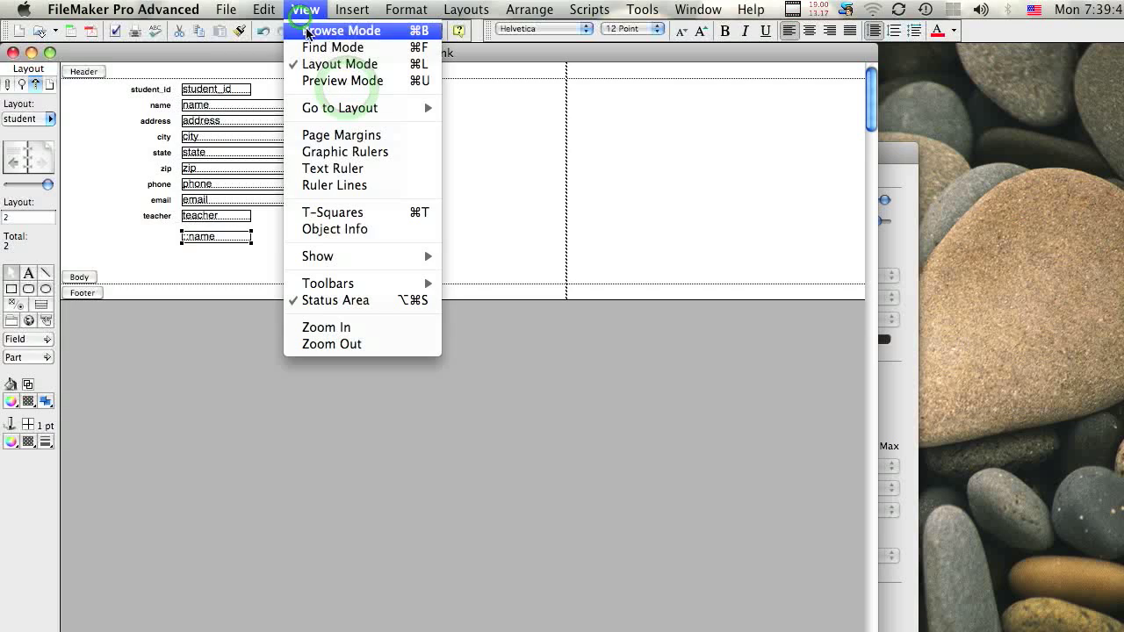
pyautogui.click(307, 31)
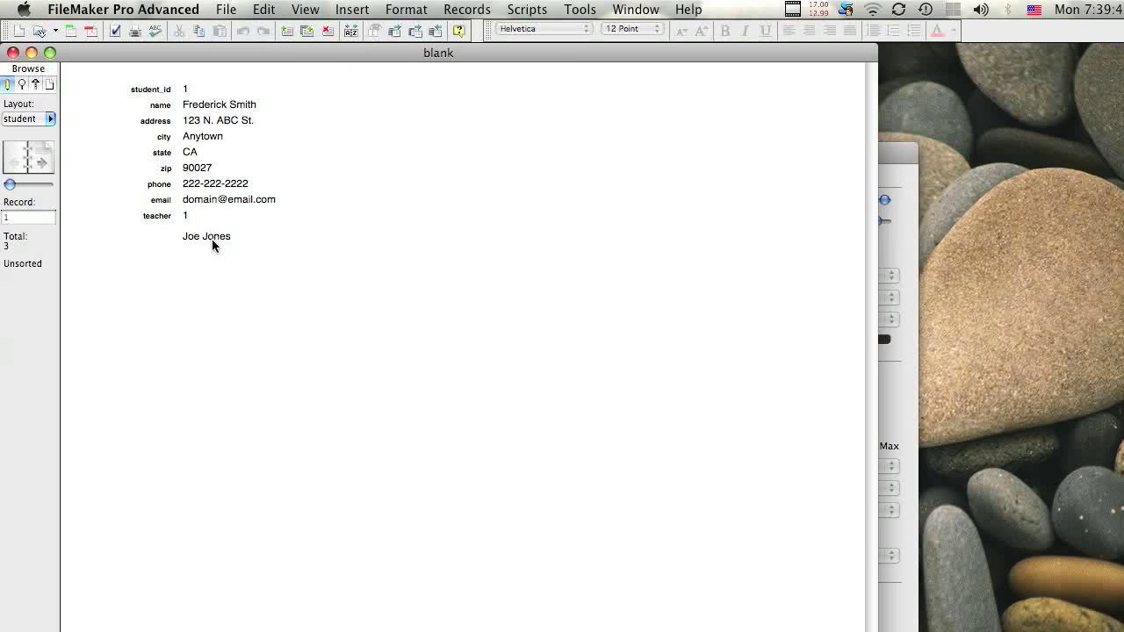
pyautogui.click(209, 216)
pyautogui.click(214, 229)
pyautogui.click(311, 230)
# In Layout mode, set the related teacher name field's behavior so that it cannot be entered in Browse mode
pyautogui.press('super+l')
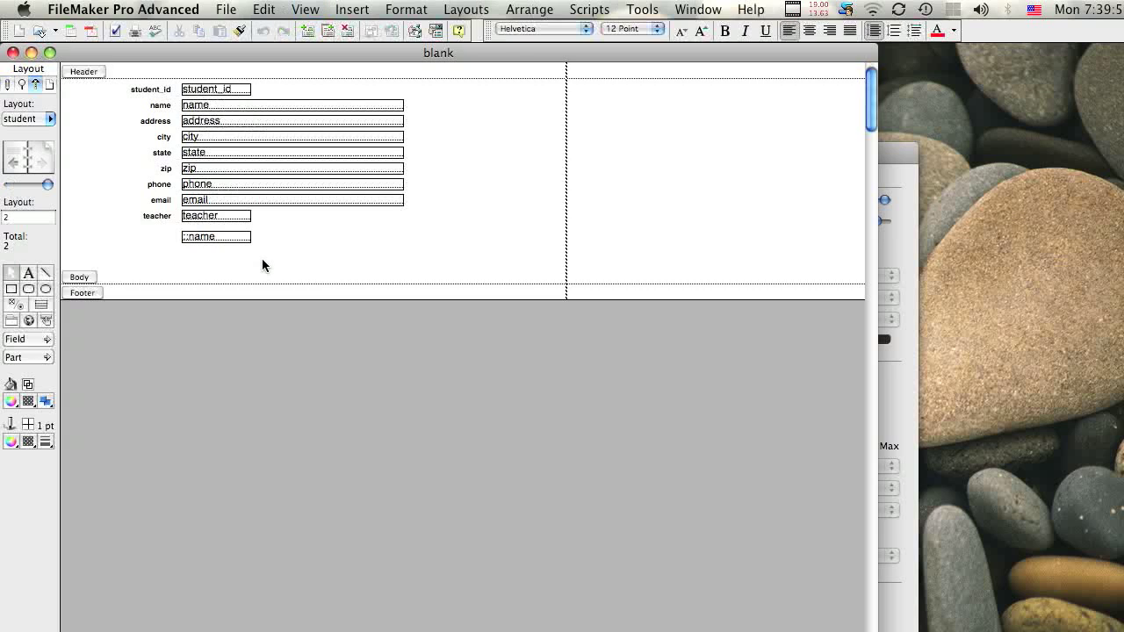
pyautogui.click(217, 238)
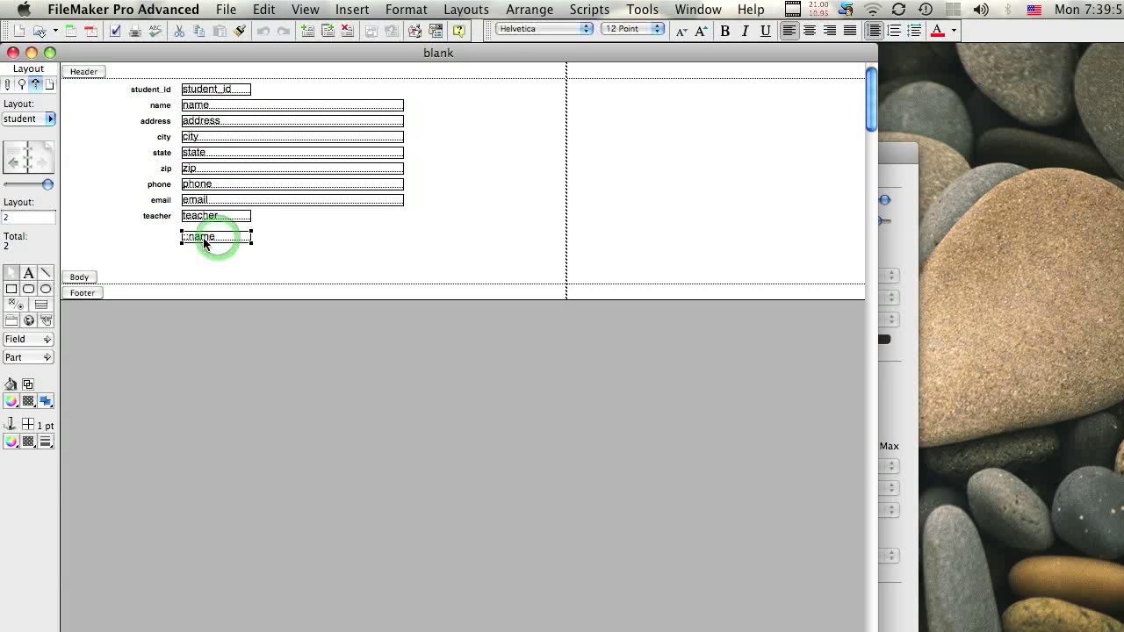
pyautogui.click(407, 9)
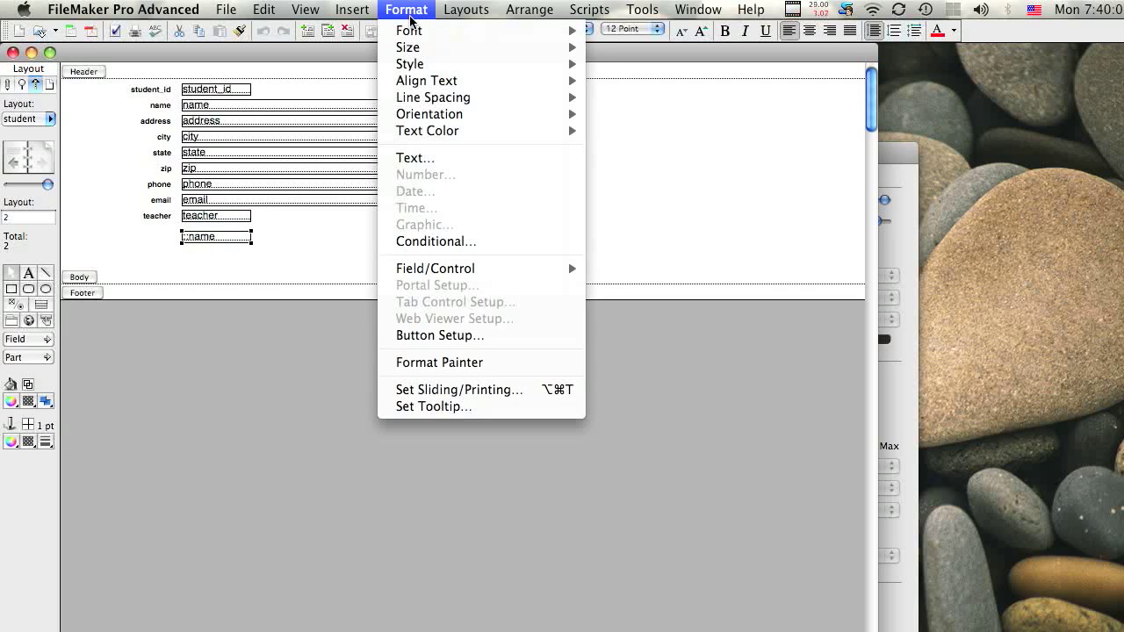
pyautogui.moveTo(463, 268)
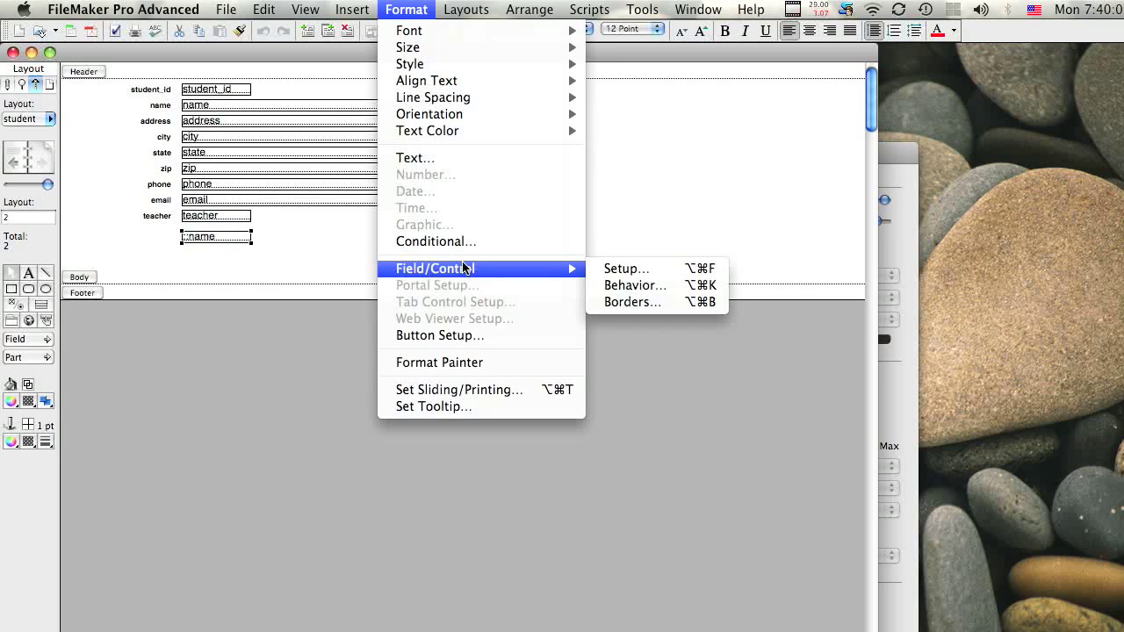
pyautogui.click(633, 292)
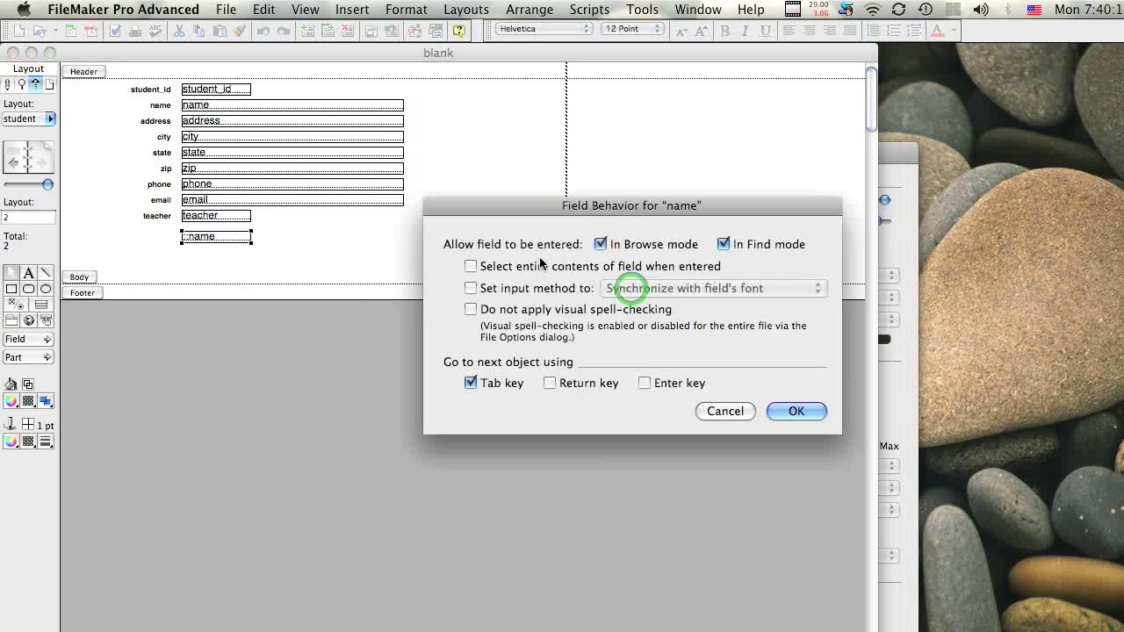
pyautogui.moveTo(631, 202); pyautogui.dragTo(465, 204)
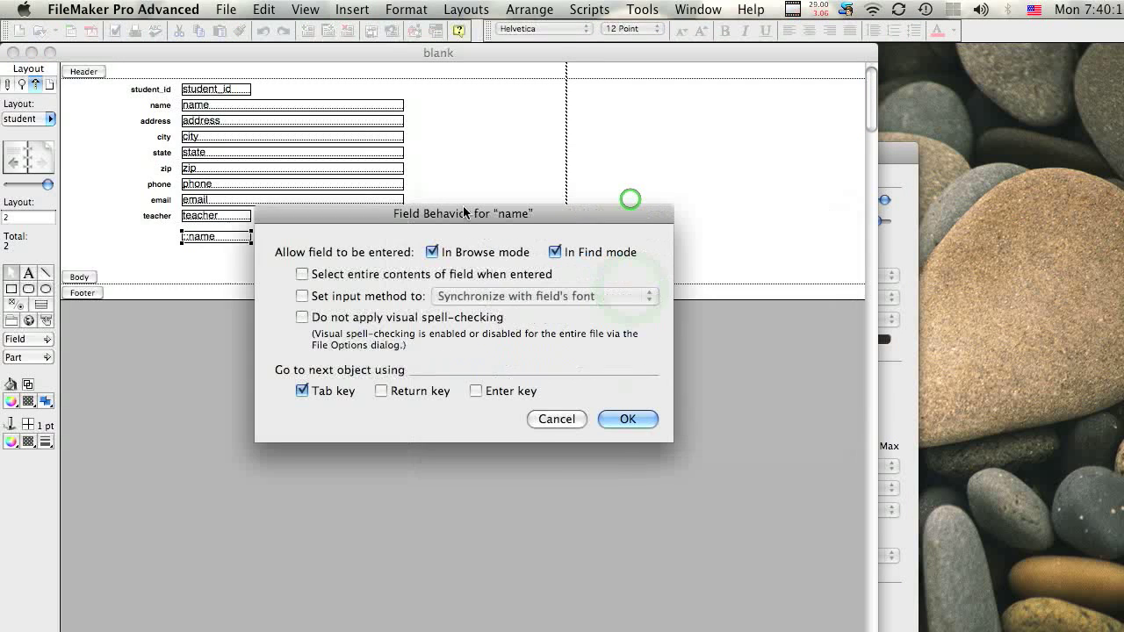
pyautogui.click(432, 253)
pyautogui.click(623, 420)
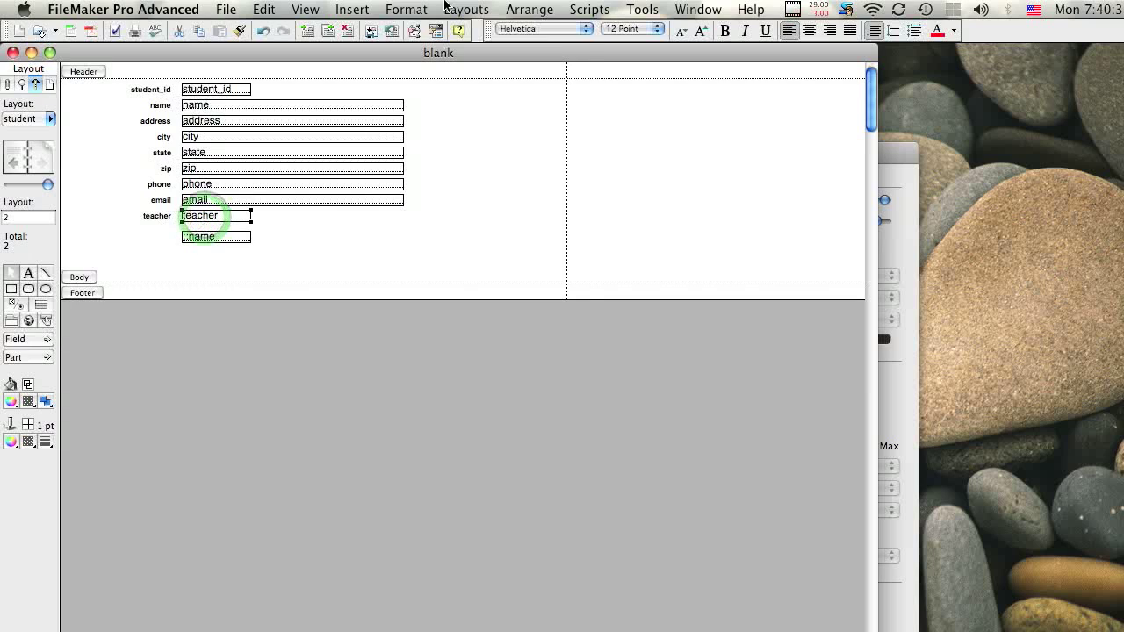
# Set the teacher field's behavior so that it cannot be entered in Find mode
pyautogui.click(406, 9)
pyautogui.moveTo(463, 268)
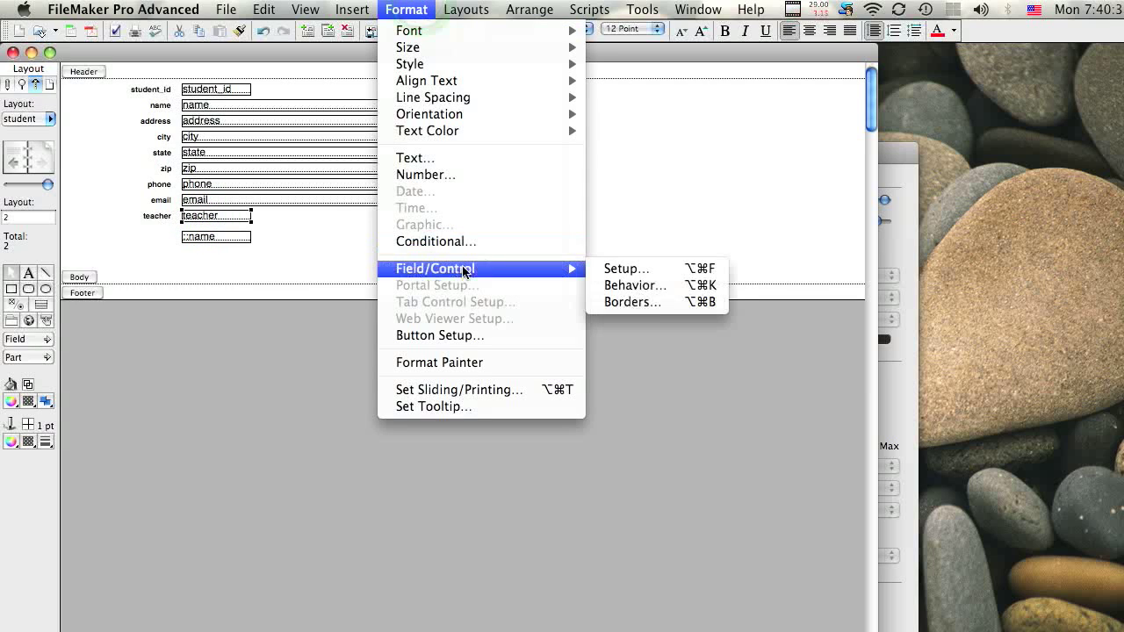
pyautogui.click(623, 287)
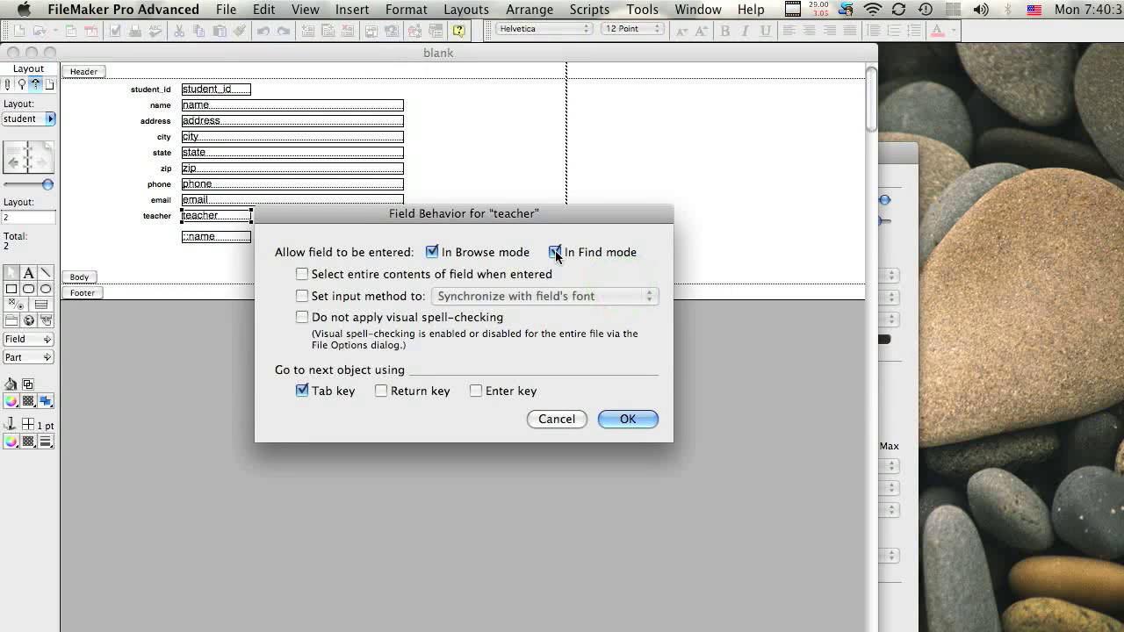
pyautogui.click(555, 253)
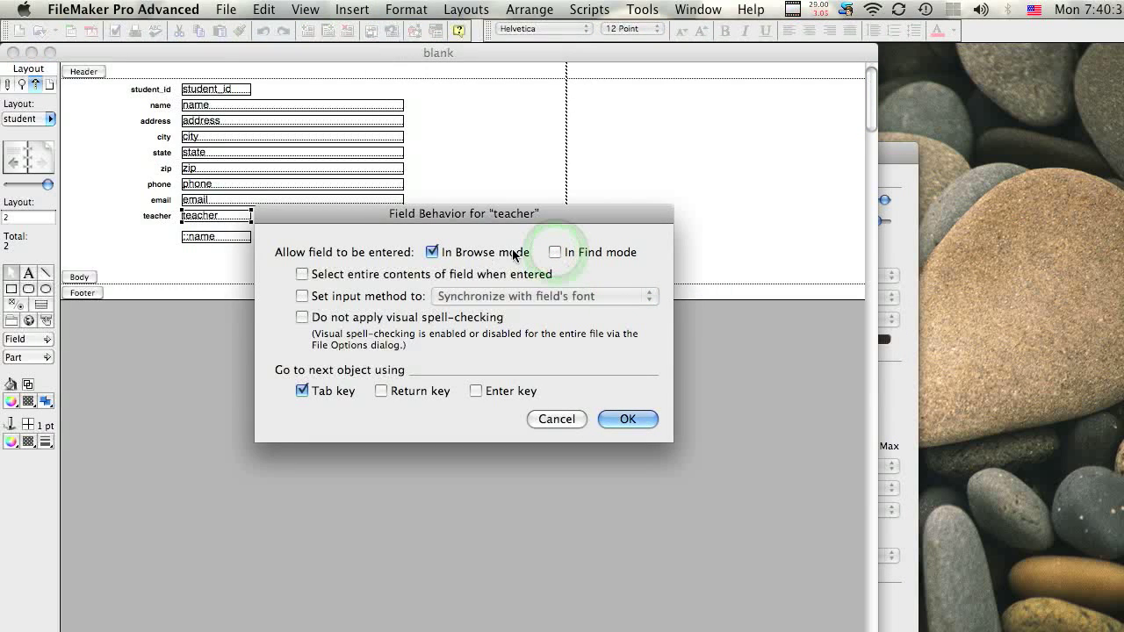
pyautogui.click(622, 417)
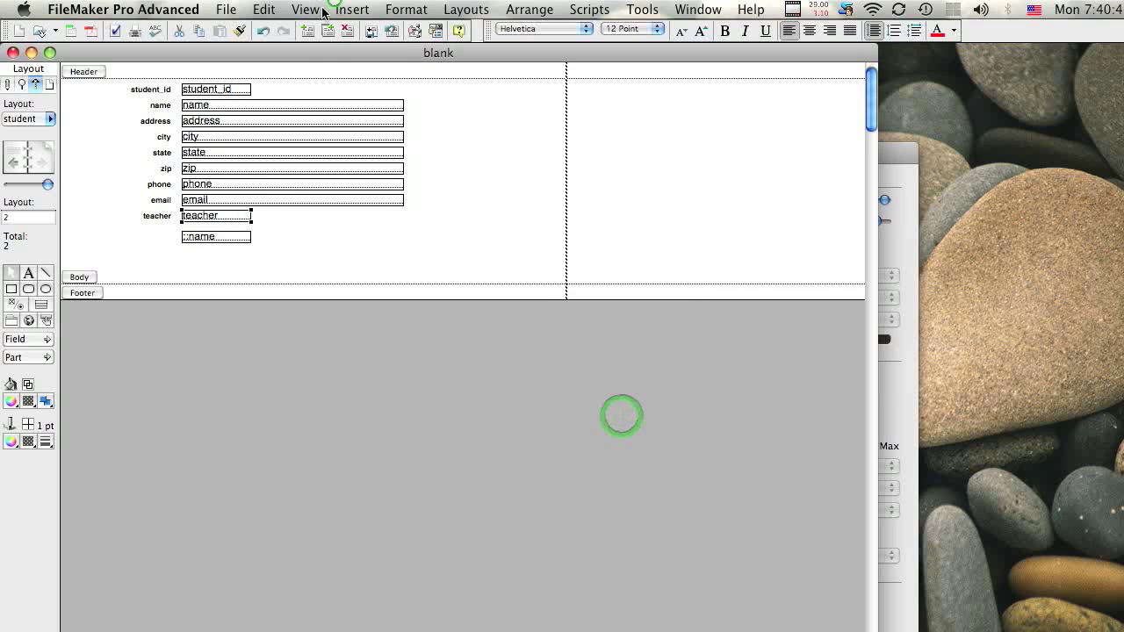
# Return to Browse mode and test entering the teacher field on the first student record
pyautogui.click(324, 11)
pyautogui.click(321, 30)
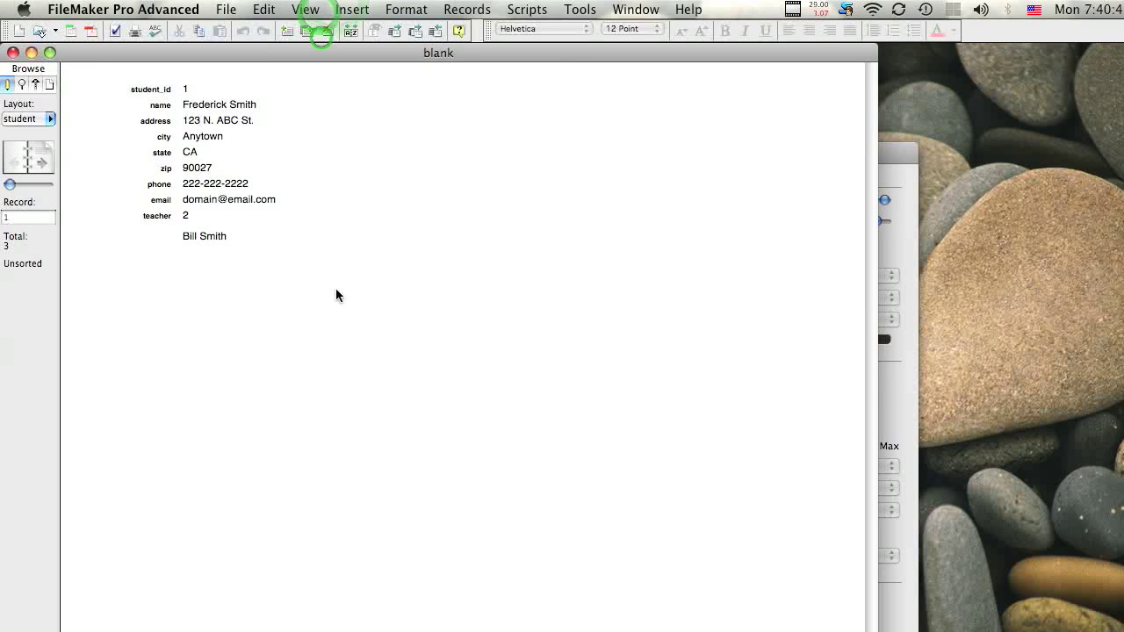
pyautogui.click(206, 215)
pyautogui.click(283, 222)
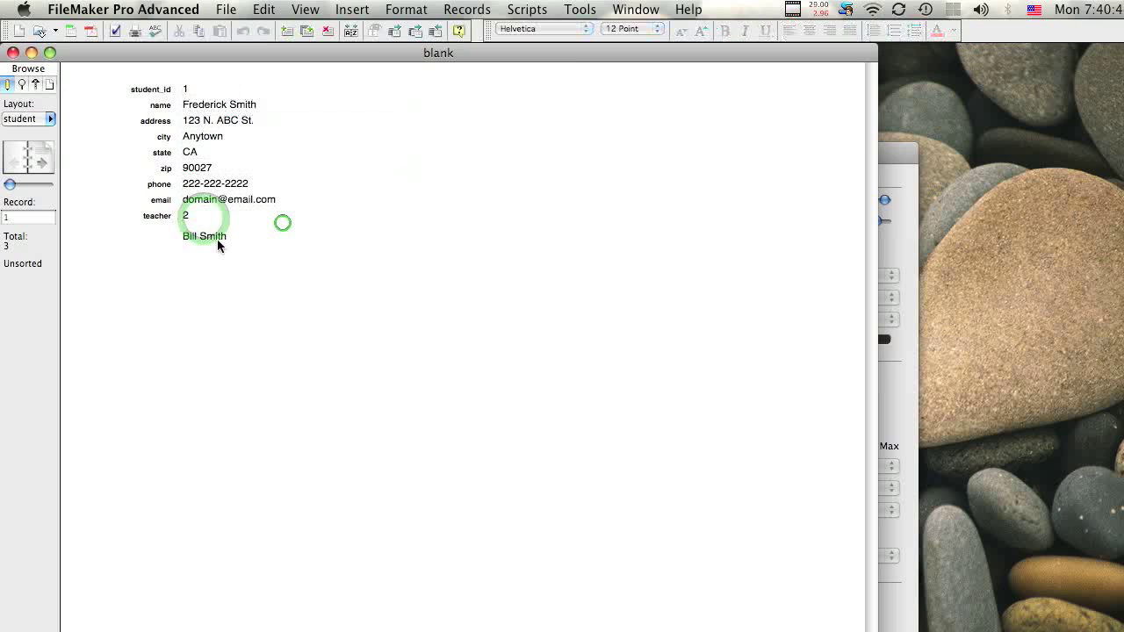
# Test entering the related name field, choose the teacher with ID 1 for the first student, and commit the record
pyautogui.click(215, 238)
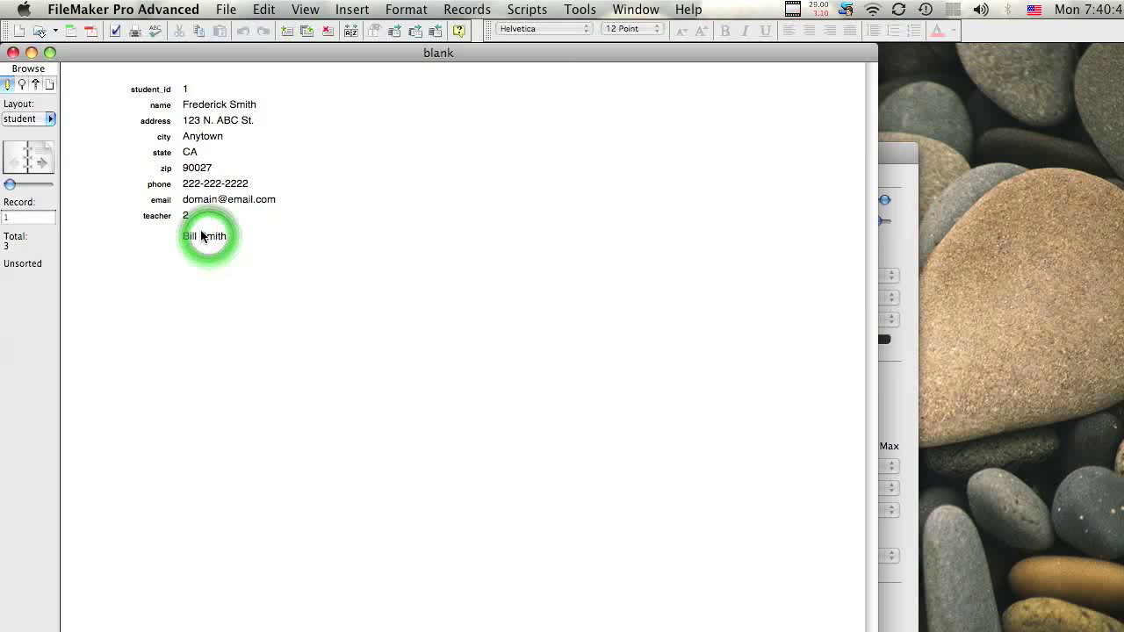
pyautogui.click(211, 216)
pyautogui.click(213, 243)
pyautogui.click(216, 218)
pyautogui.click(213, 253)
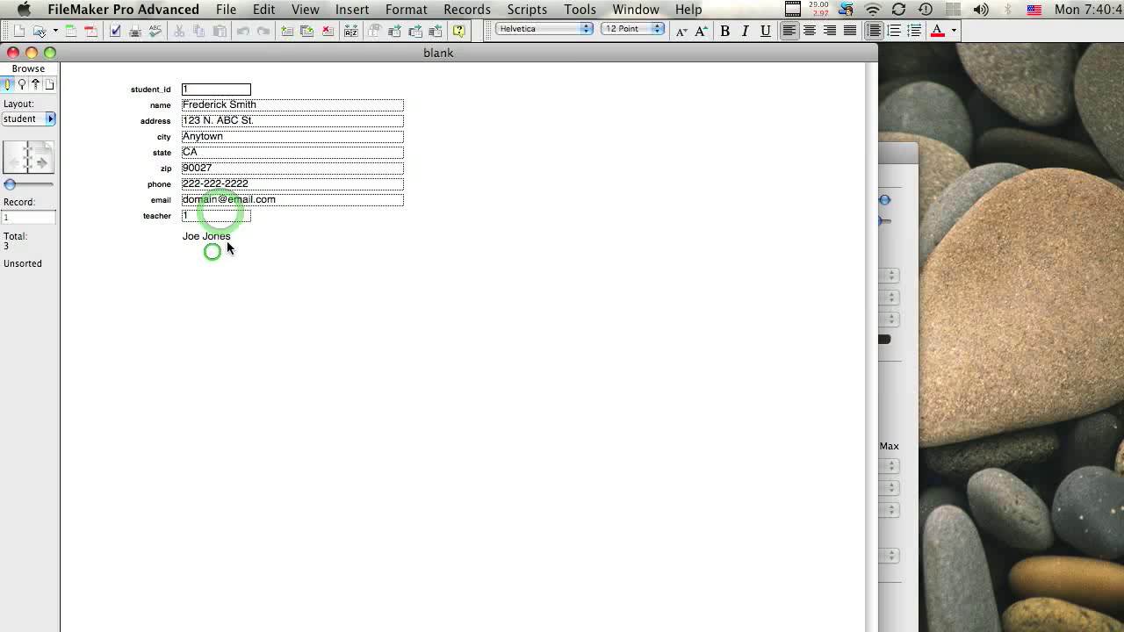
pyautogui.click(325, 233)
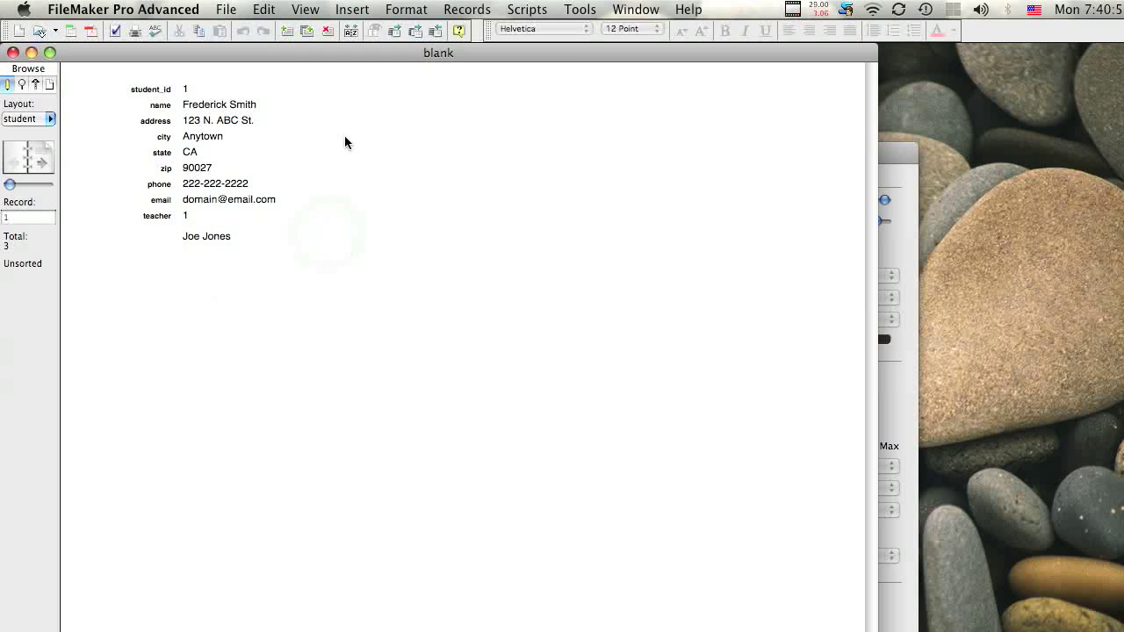
# In Layout mode, set the student layout's teacher field text color to white
pyautogui.click(307, 9)
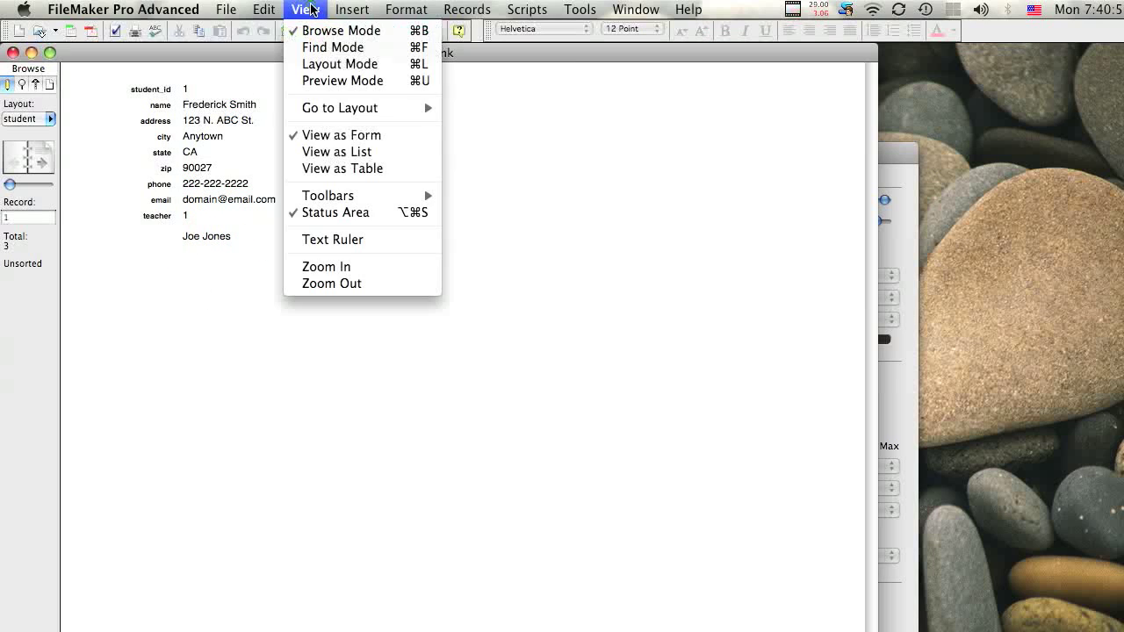
pyautogui.click(318, 68)
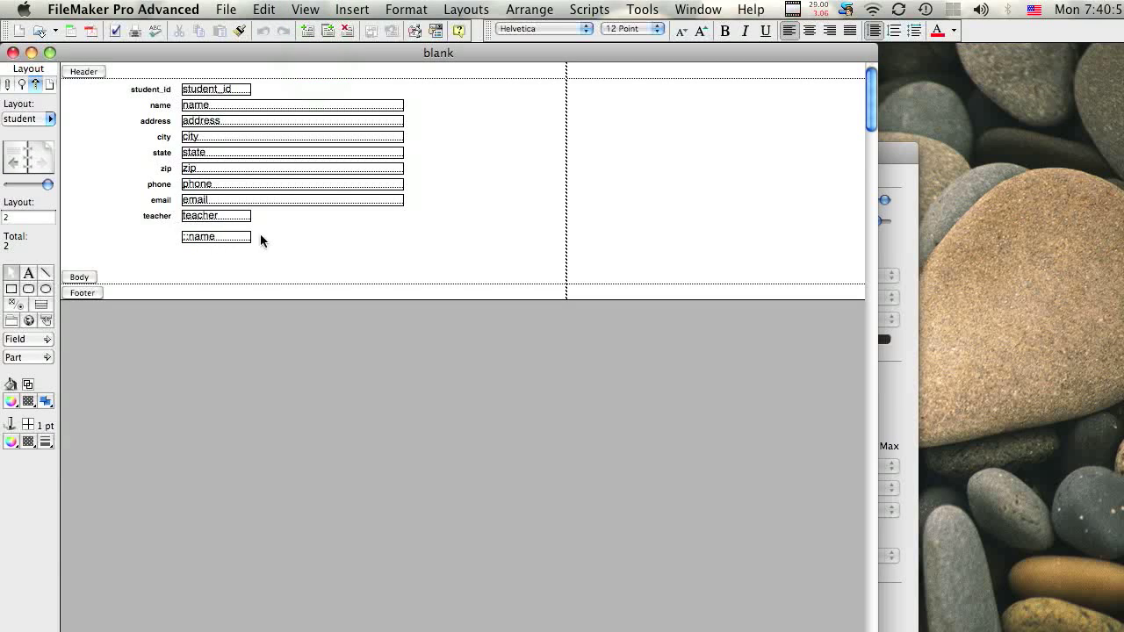
pyautogui.click(226, 219)
pyautogui.click(406, 8)
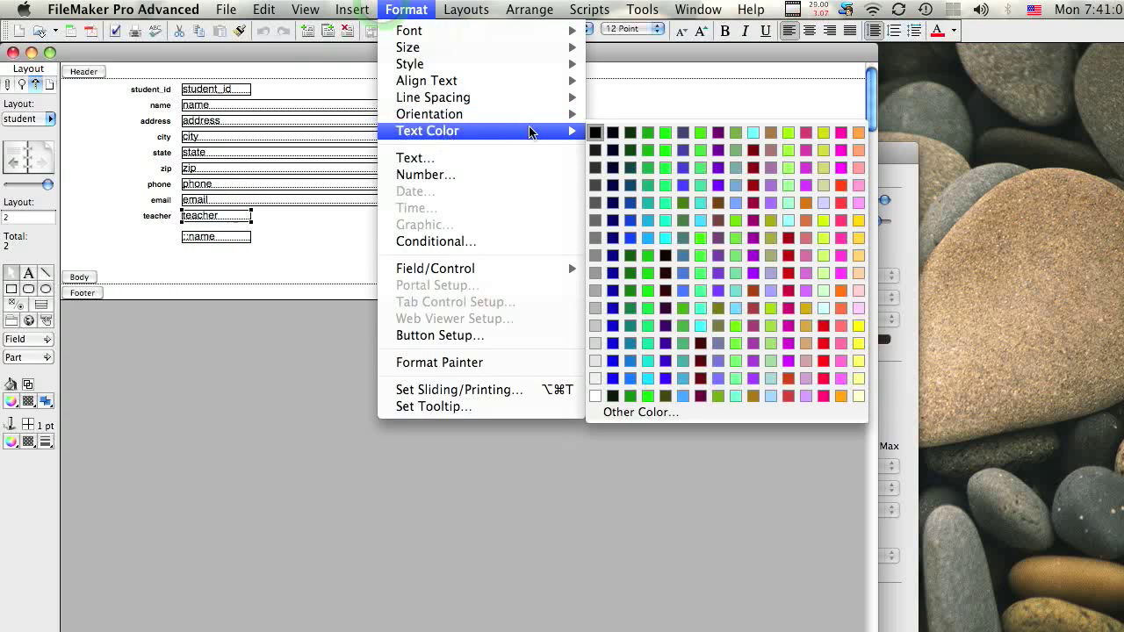
pyautogui.moveTo(572, 131)
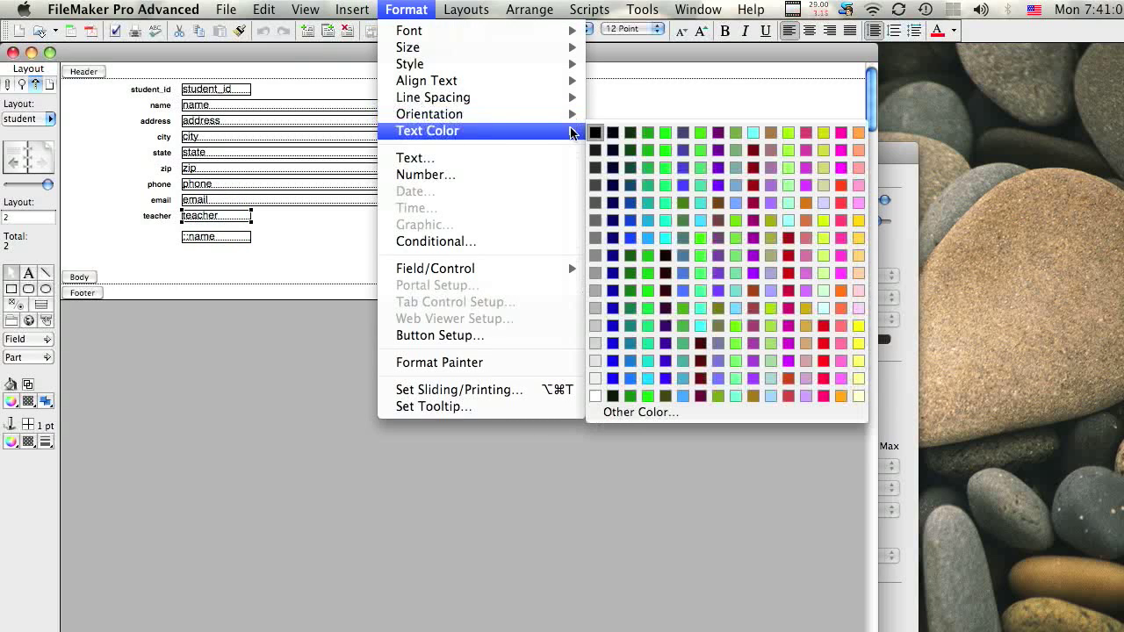
pyautogui.click(600, 392)
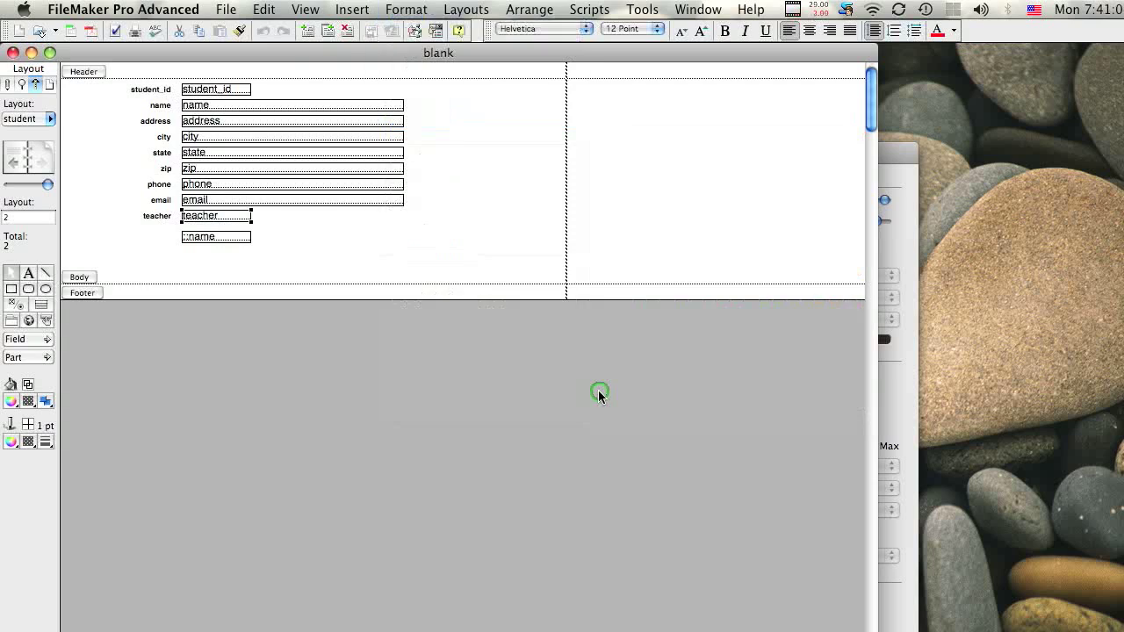
pyautogui.click(260, 223)
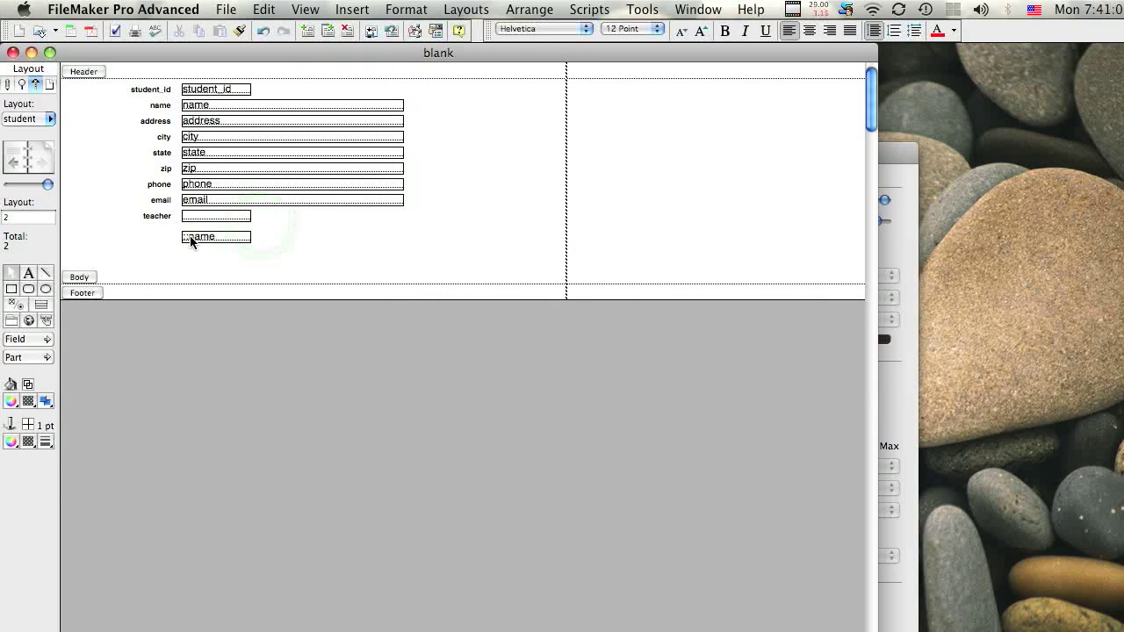
# Bring the related teacher name field to the front and place it directly over the teacher field
pyautogui.click(191, 239)
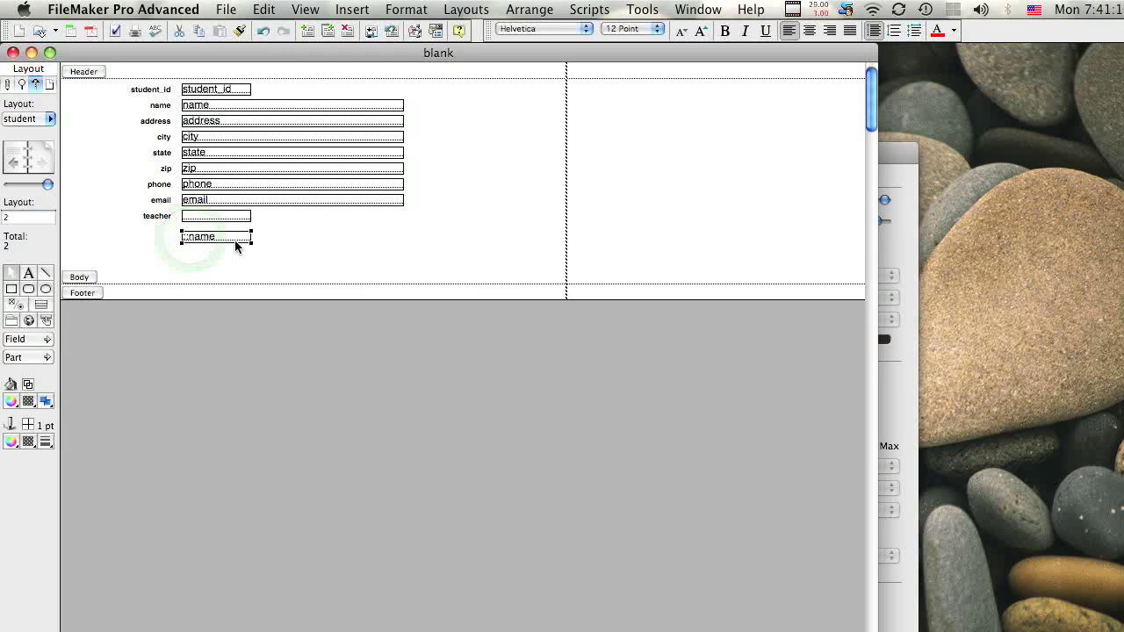
pyautogui.click(402, 7)
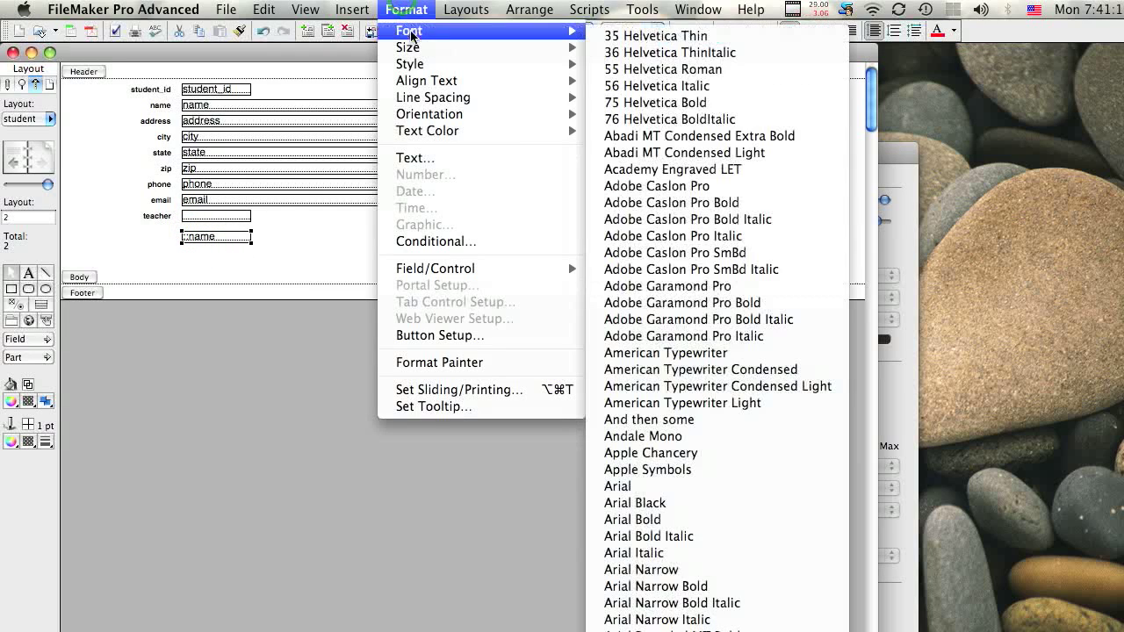
pyautogui.moveTo(531, 9)
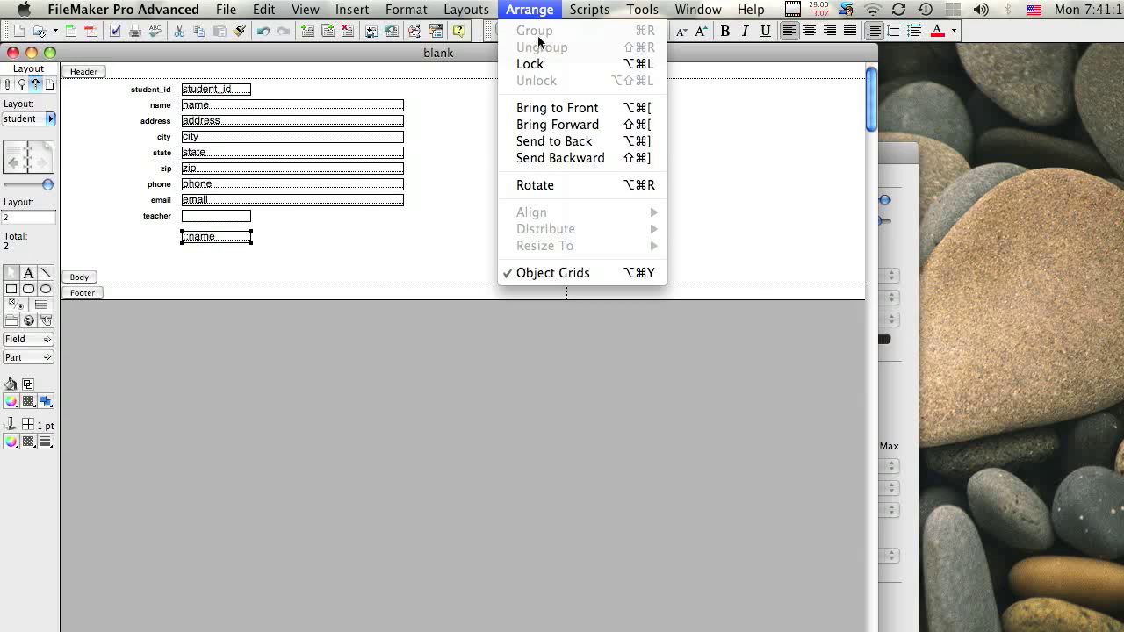
pyautogui.click(547, 108)
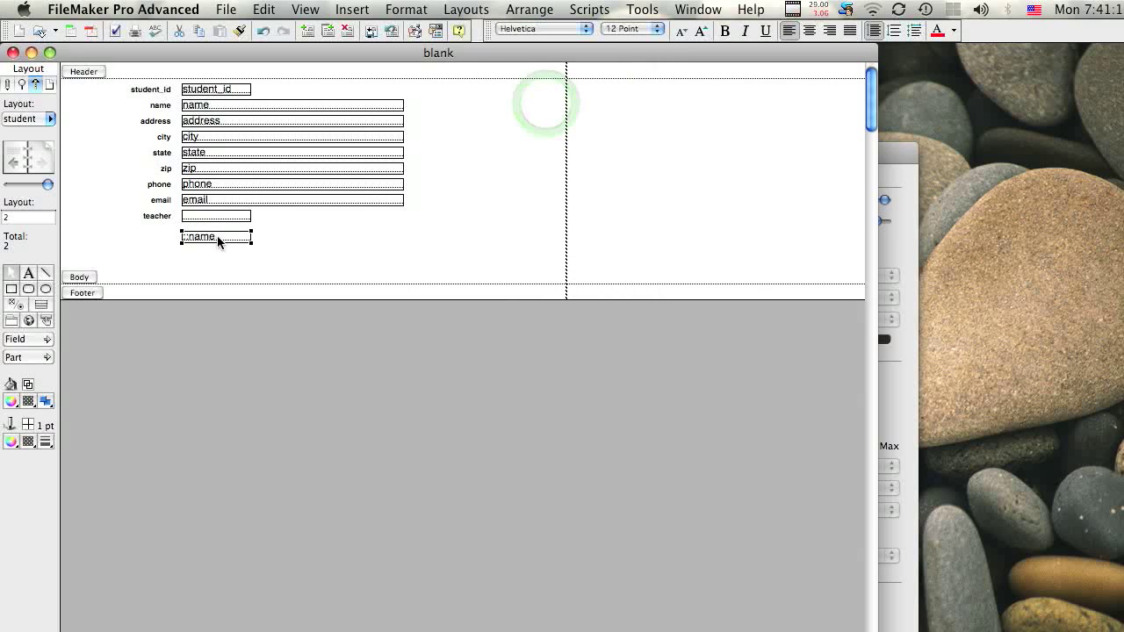
pyautogui.moveTo(217, 235); pyautogui.dragTo(217, 216)
pyautogui.click(263, 258)
# Return to Browse mode, choose the teacher with ID 2 for the first student through the overlaid field, and commit the record
pyautogui.click(342, 10)
pyautogui.click(303, 30)
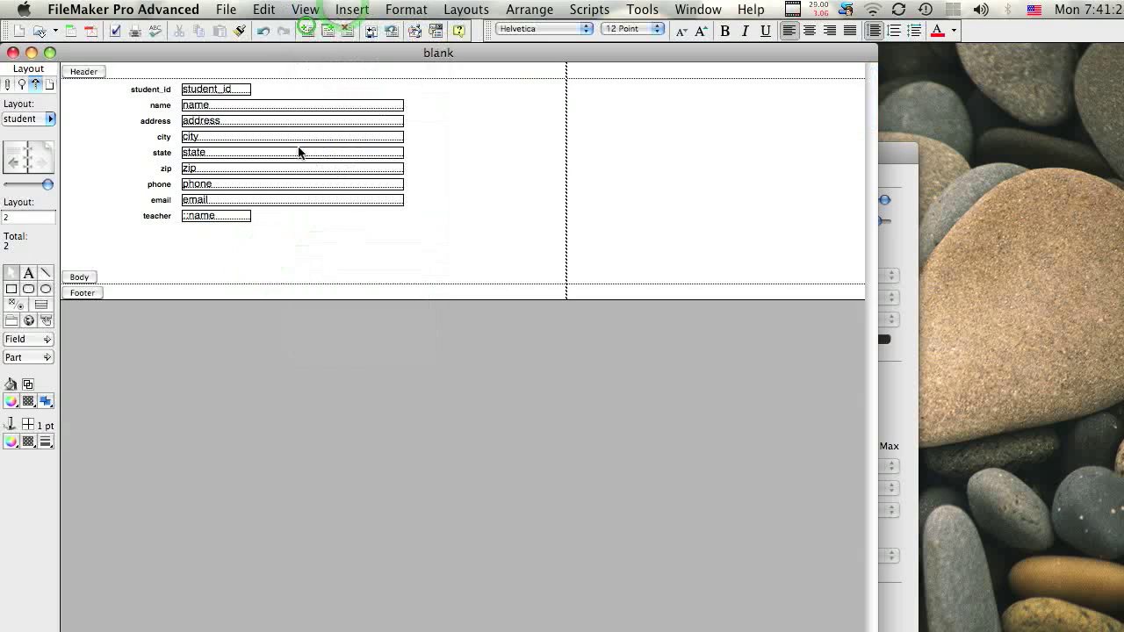
pyautogui.click(225, 219)
pyautogui.click(220, 236)
pyautogui.click(213, 215)
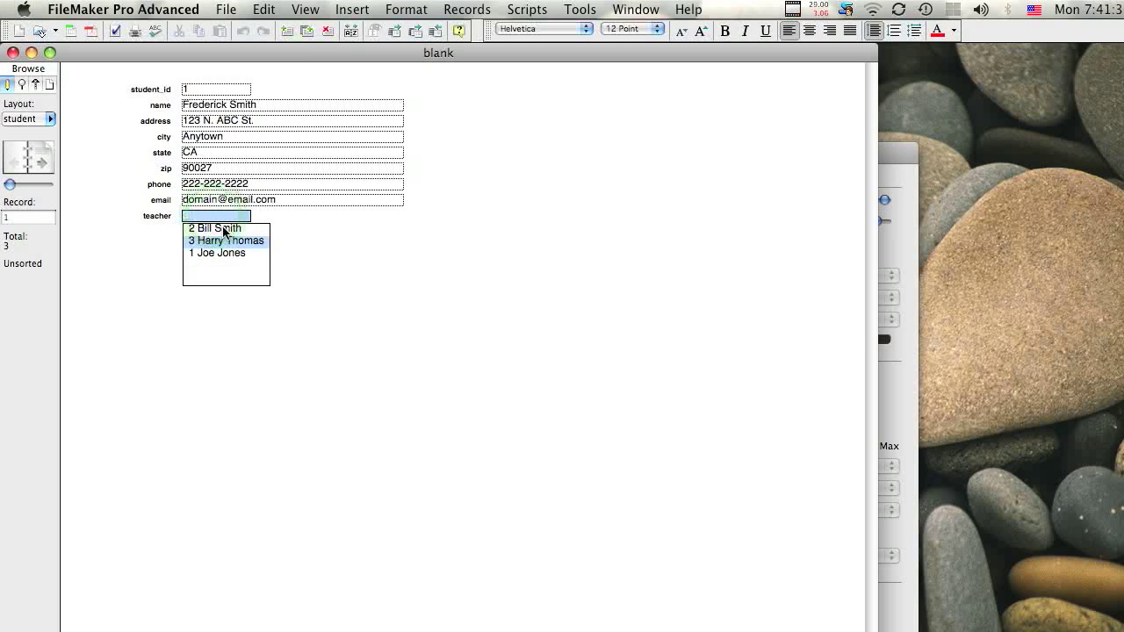
pyautogui.click(216, 227)
pyautogui.click(177, 231)
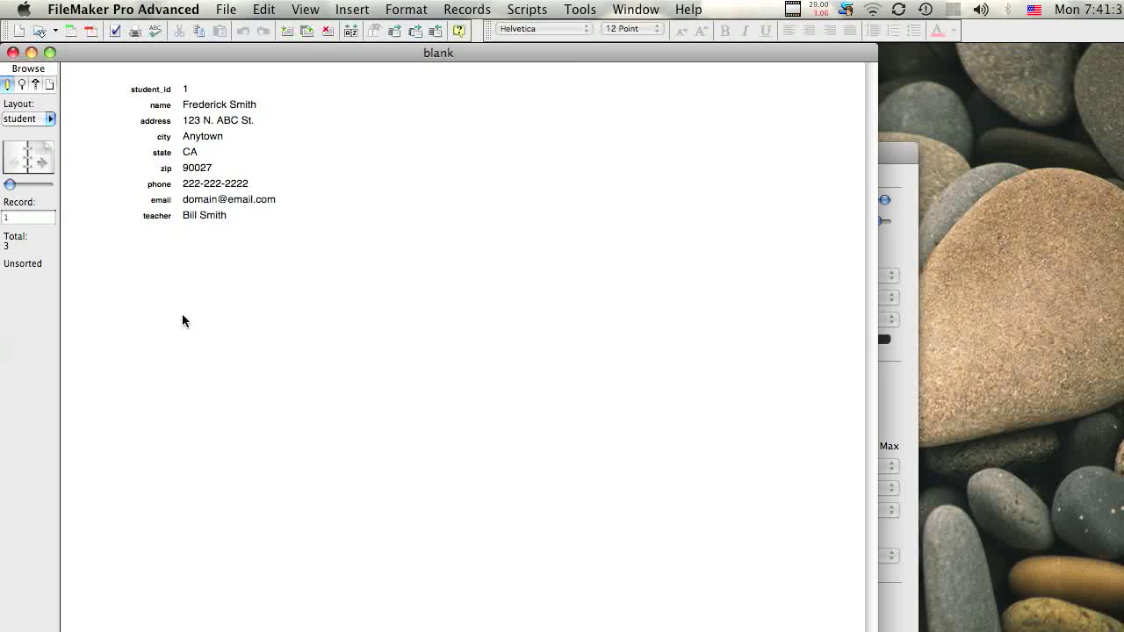
# Switch the first student's teacher to ID 3, change it to ID 1, and commit the record
pyautogui.click(213, 216)
pyautogui.click(215, 240)
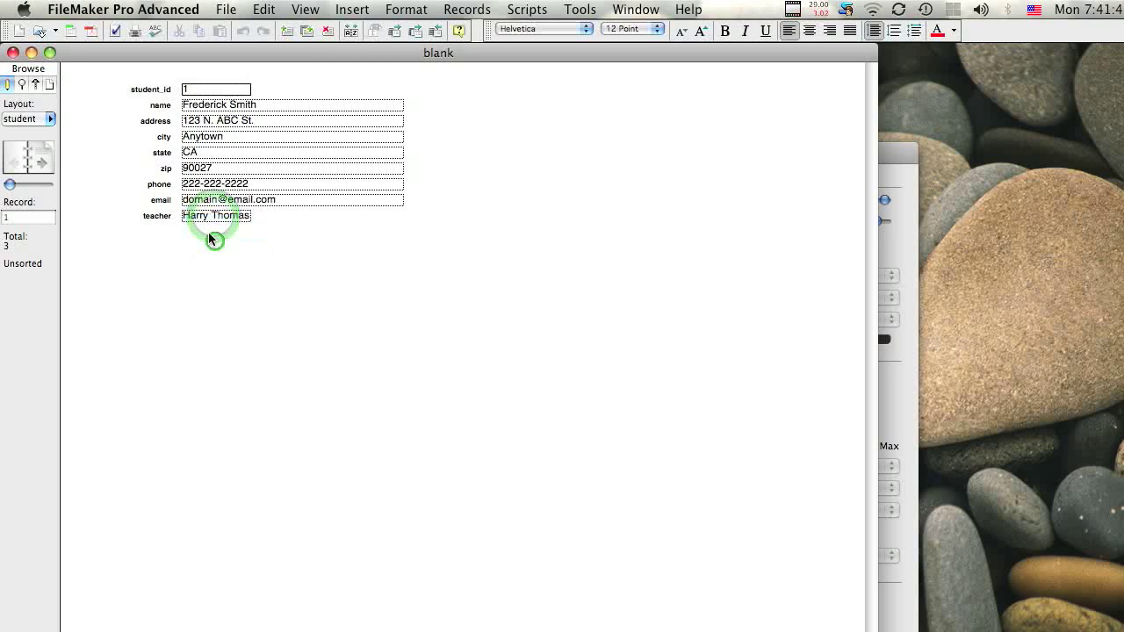
pyautogui.click(211, 218)
pyautogui.click(215, 253)
pyautogui.press('Tab')
pyautogui.click(300, 261)
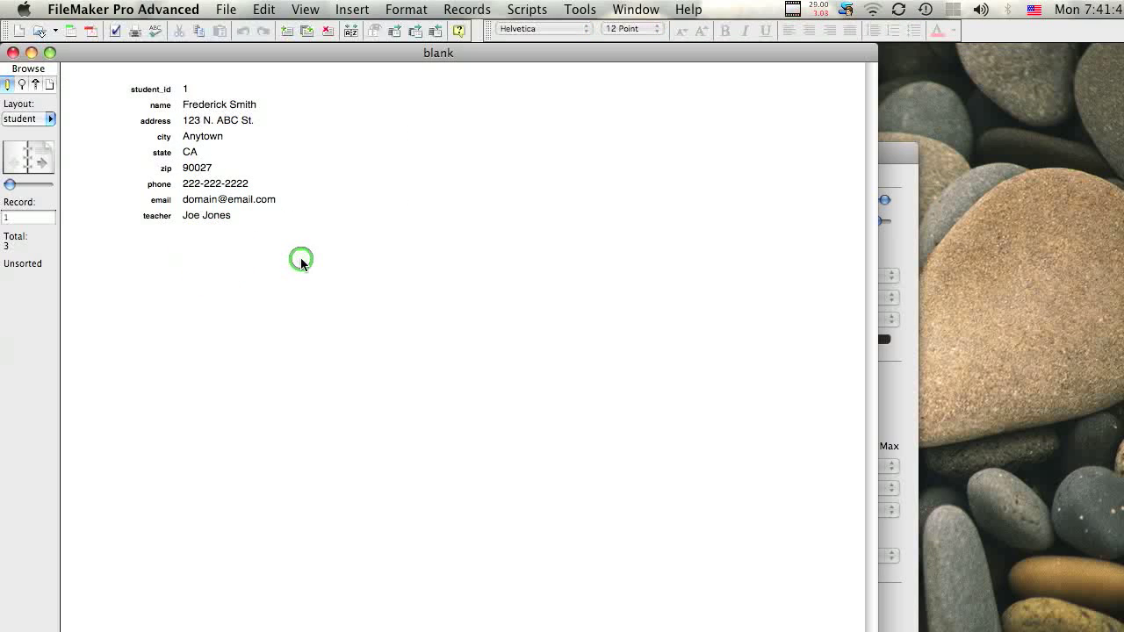